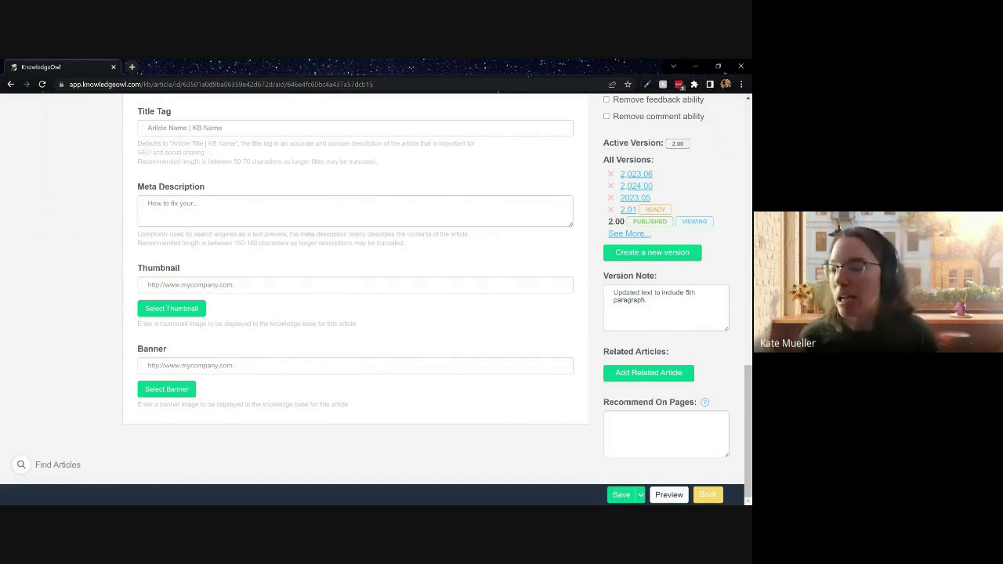
Open version 2.01 of the article and examine its ready label in the list of all versions
scroll(435, 297, up, 10)
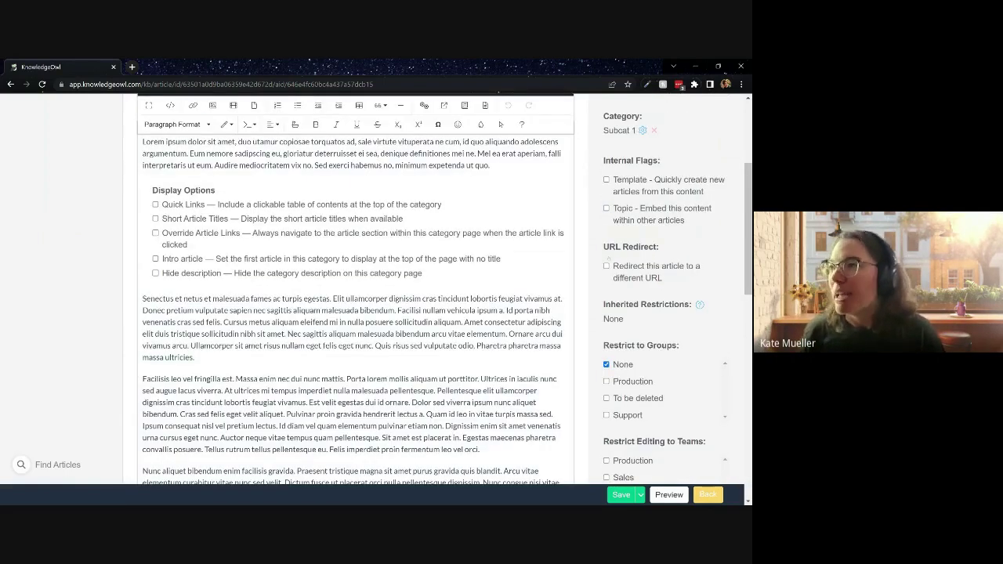
scroll(376, 298, up, 4)
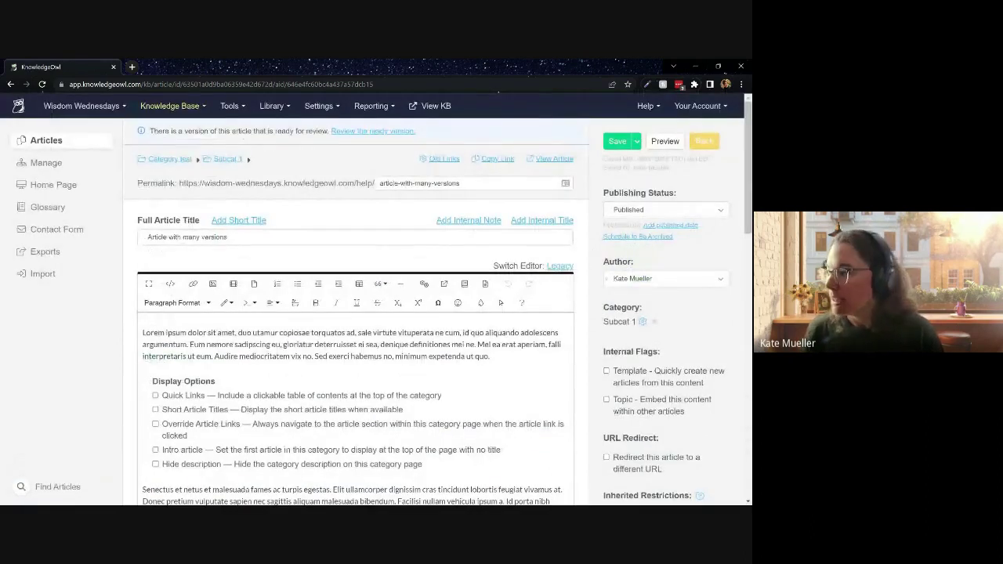
scroll(357, 298, down, 15)
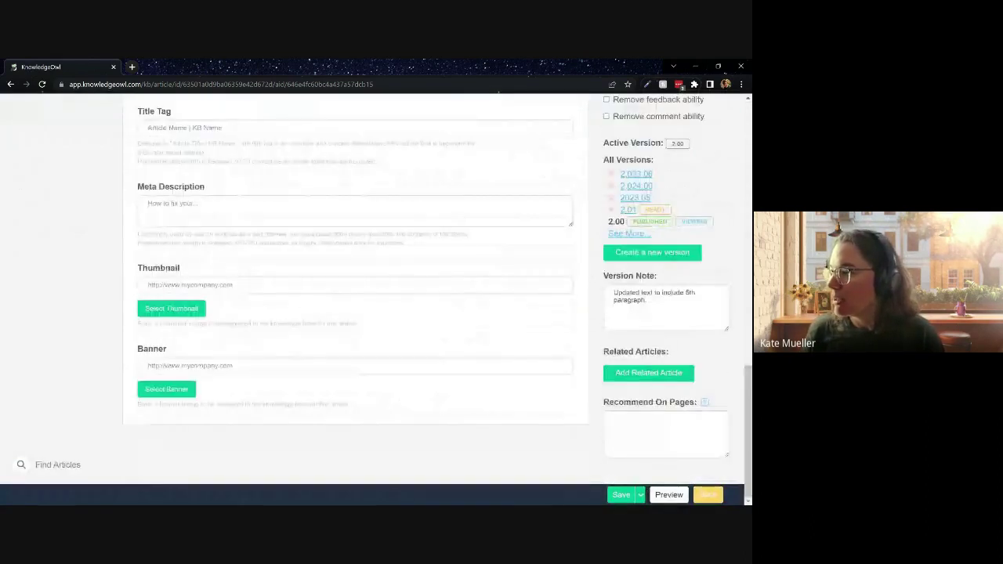
click(629, 210)
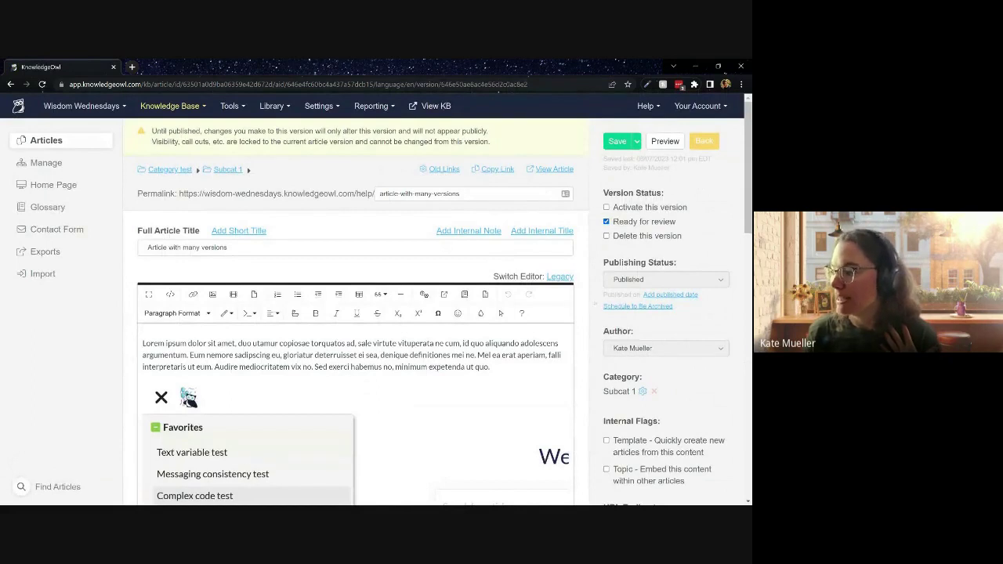
scroll(354, 314, down, 10)
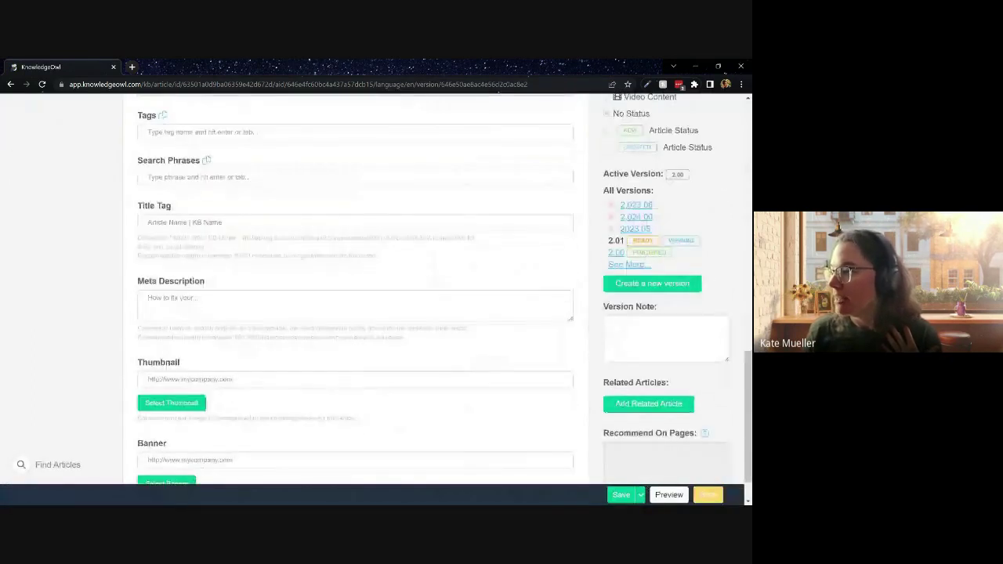
double_click(643, 241)
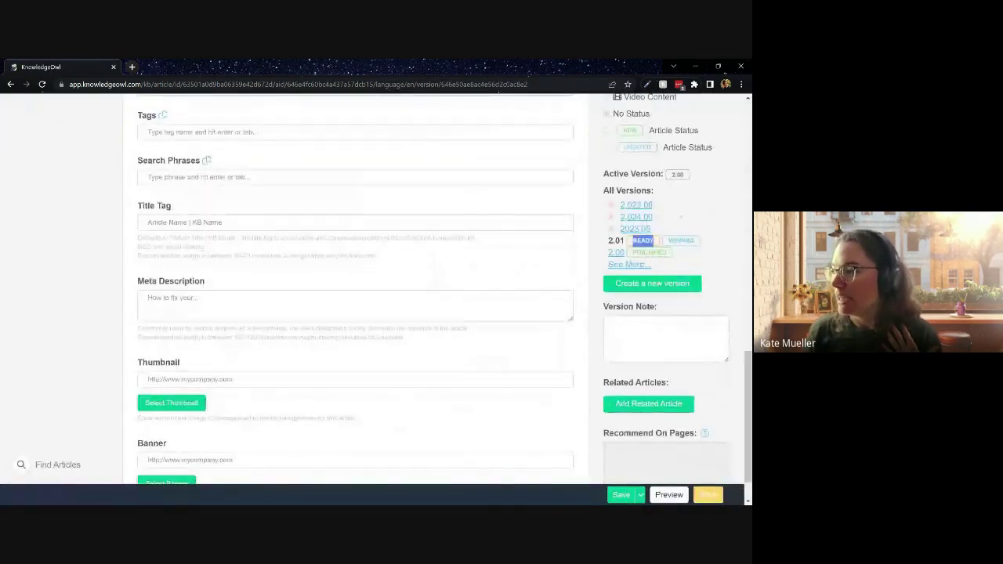
click(681, 212)
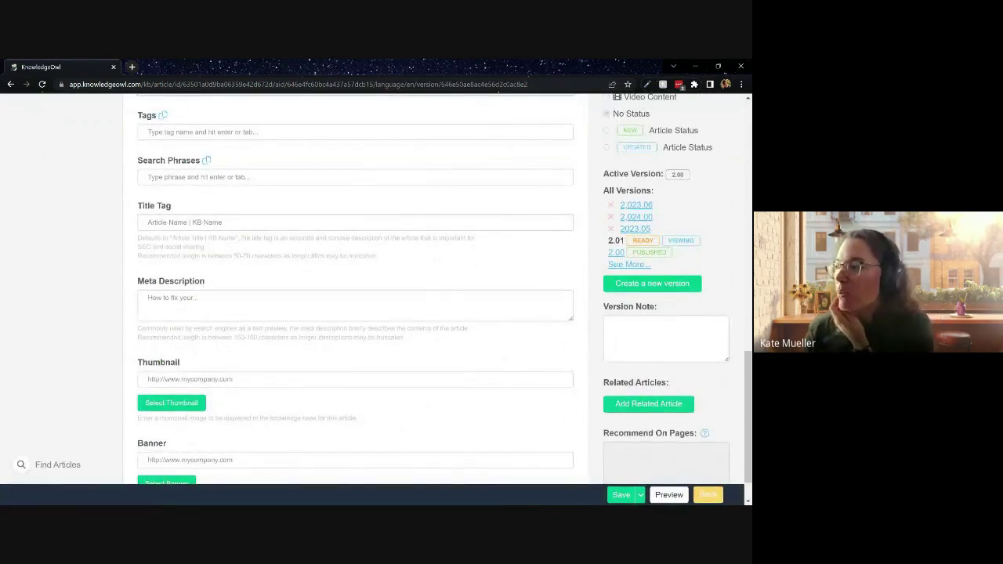
Return to published version 2.00 and read the notice about a version being ready for review
click(616, 253)
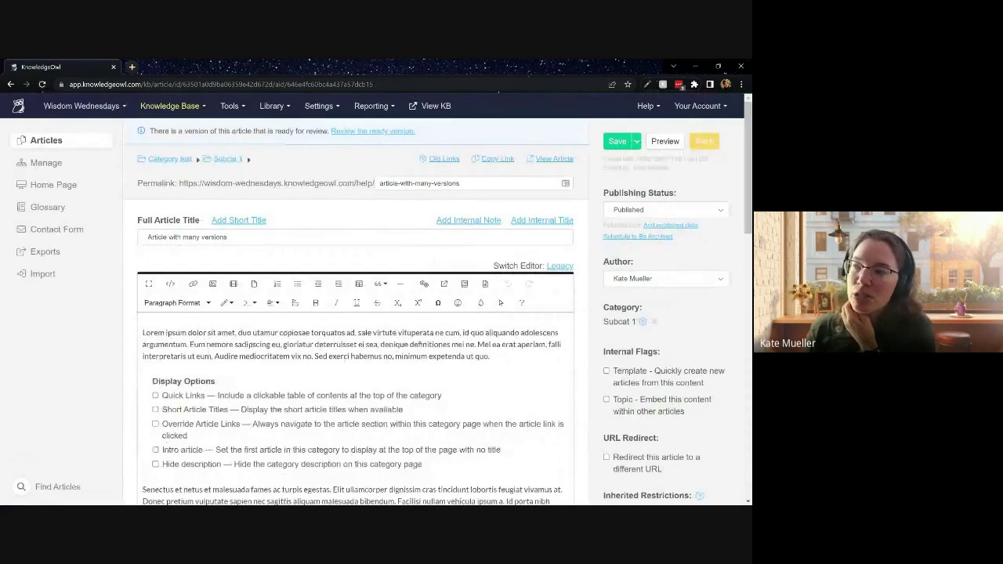
drag(149, 131, 419, 132)
click(439, 133)
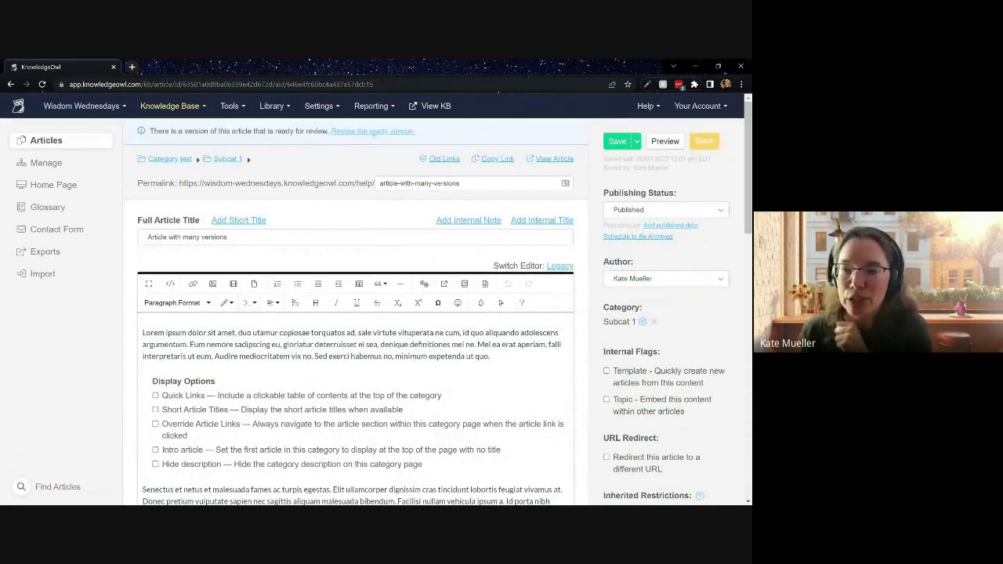
Open the ready-for-review version from the article's notice, choose to activate this version, and save it
click(374, 132)
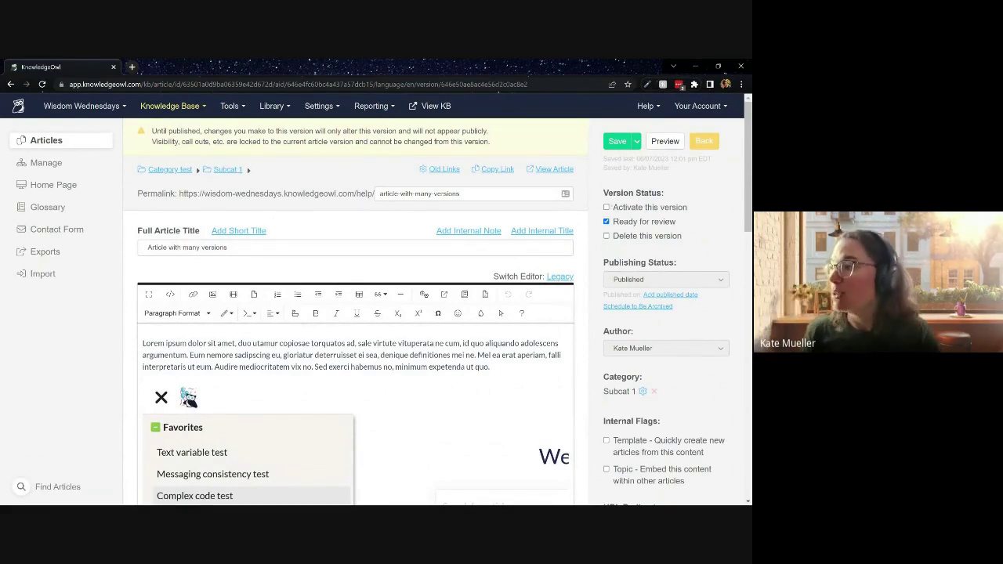
click(606, 208)
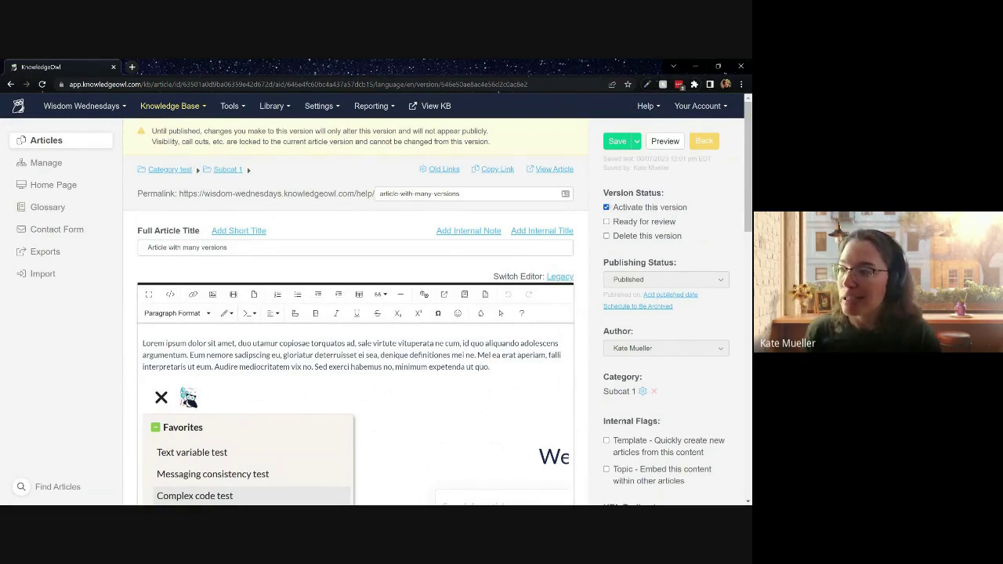
click(617, 141)
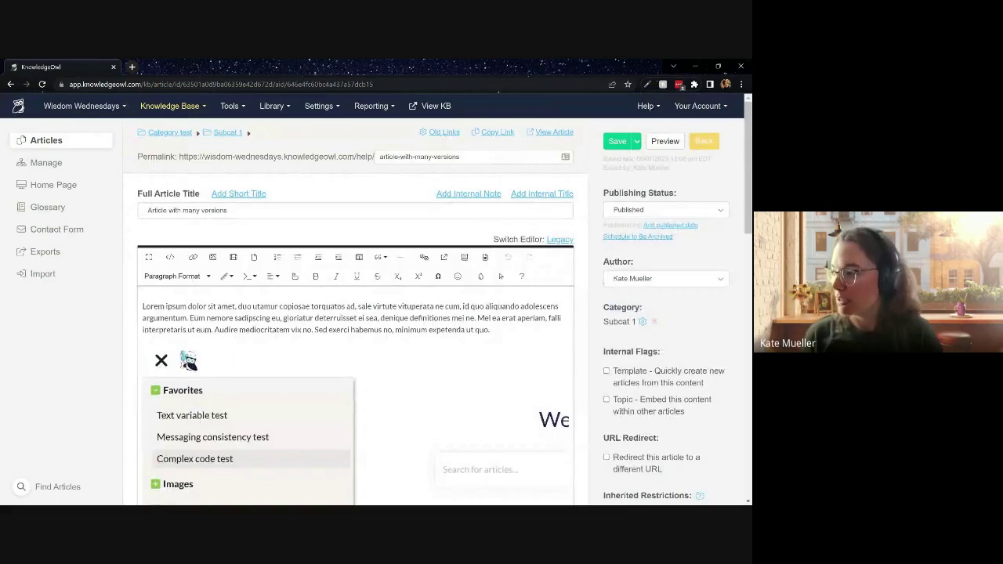
Mark version 2023.05 as ready for review and go to the knowledge base's Manage Articles page
scroll(355, 298, down, 15)
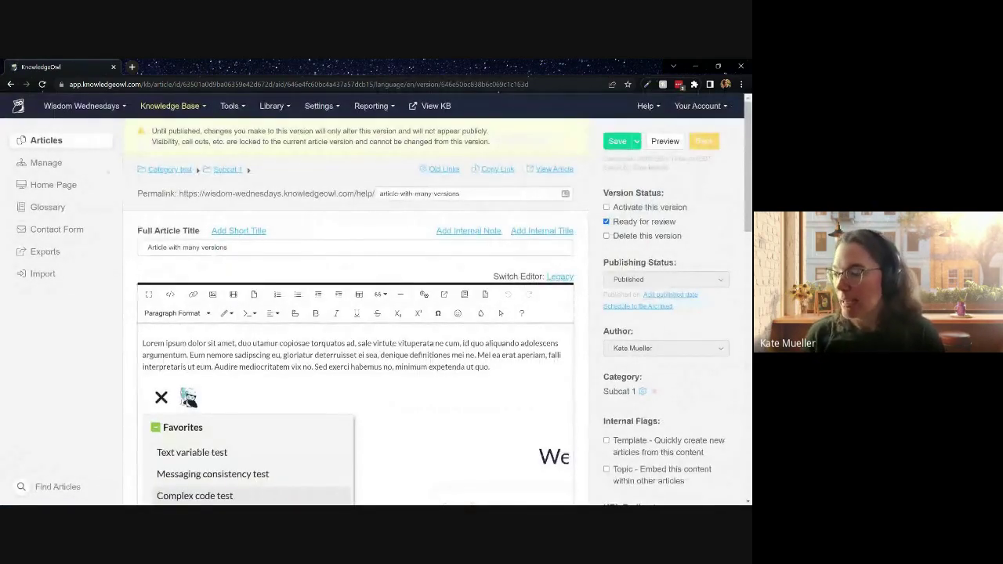
click(46, 163)
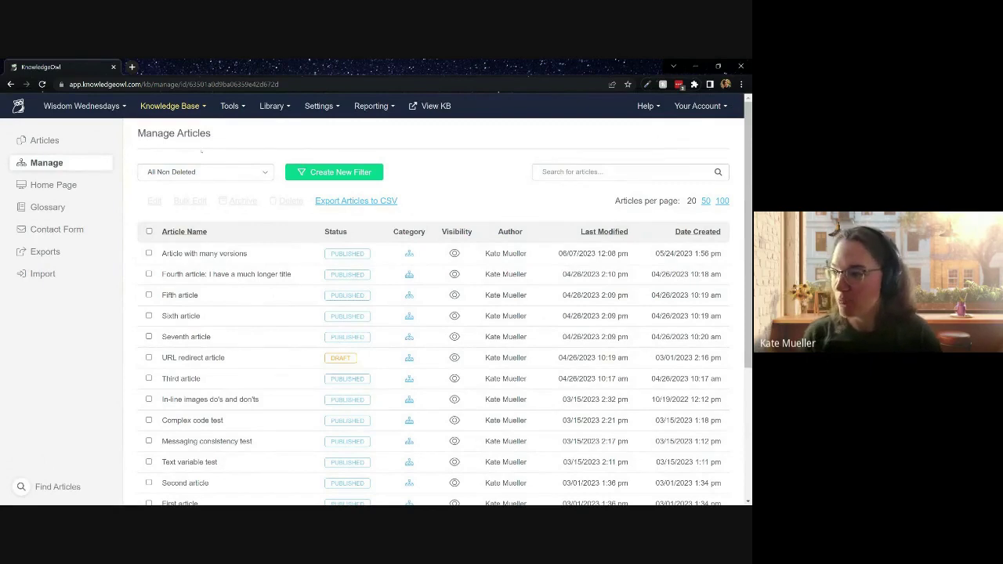
click(165, 108)
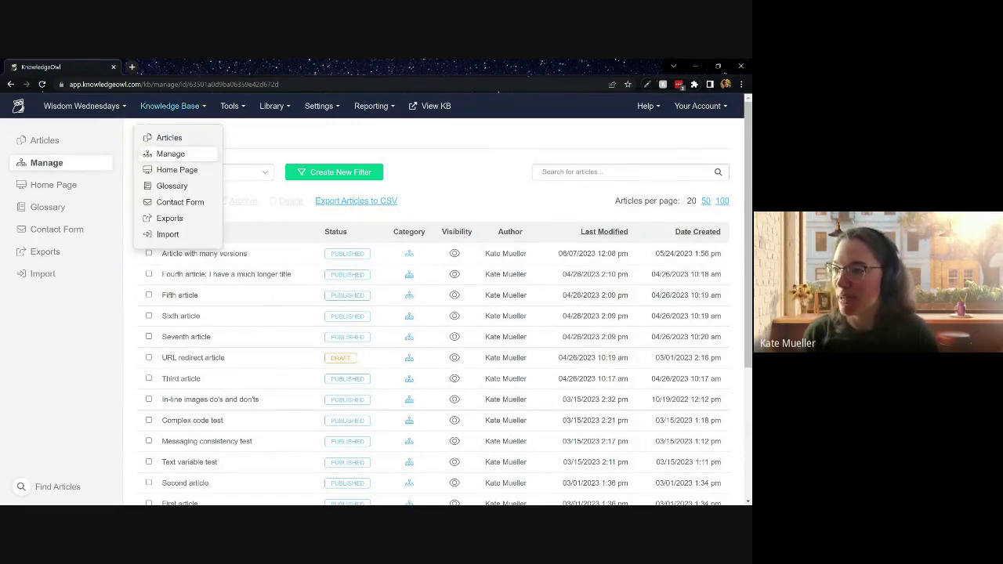
click(170, 154)
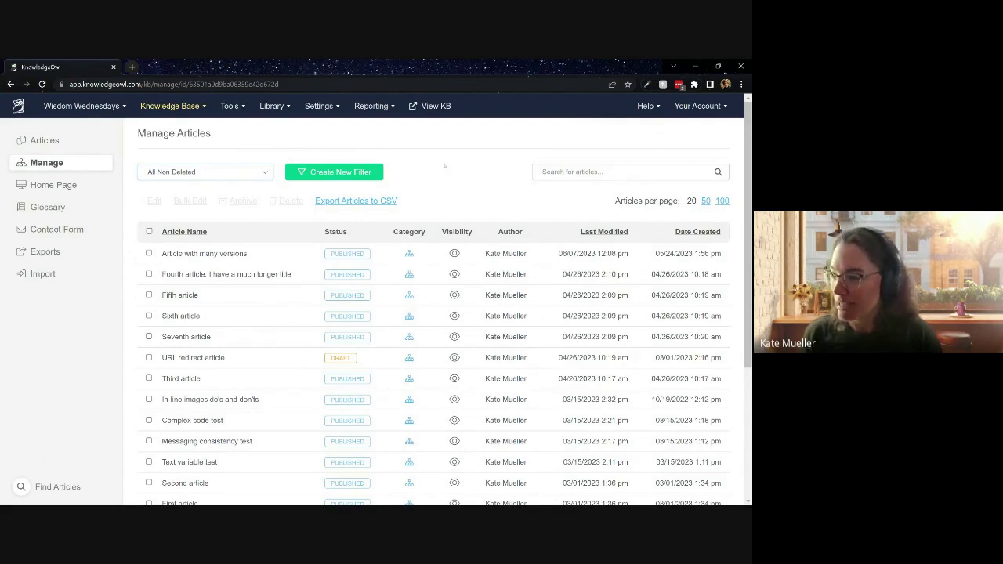
Start a new article filter named "Versions ready for review" and enable its "Versions ready for review" option
click(332, 173)
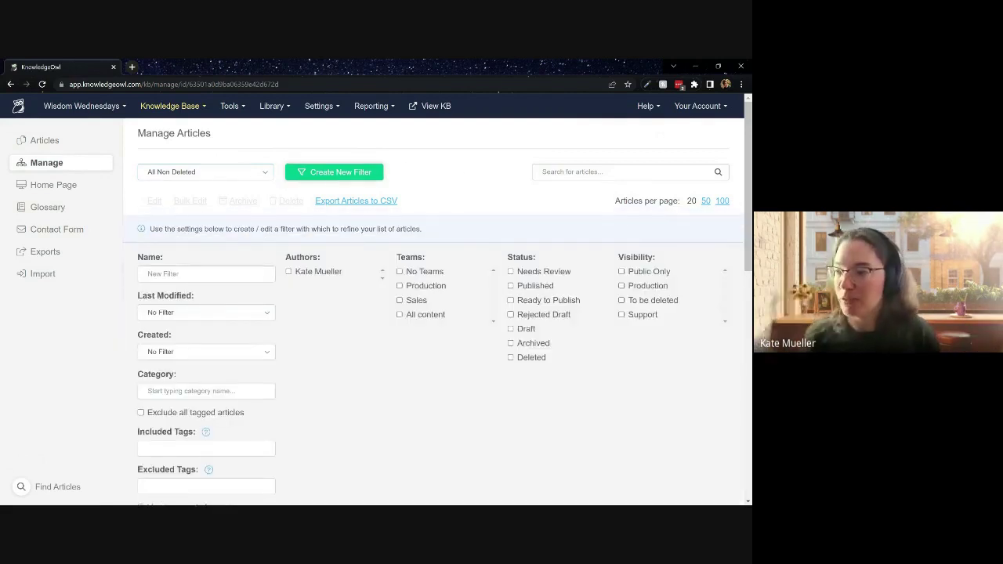
click(203, 274)
text(V)
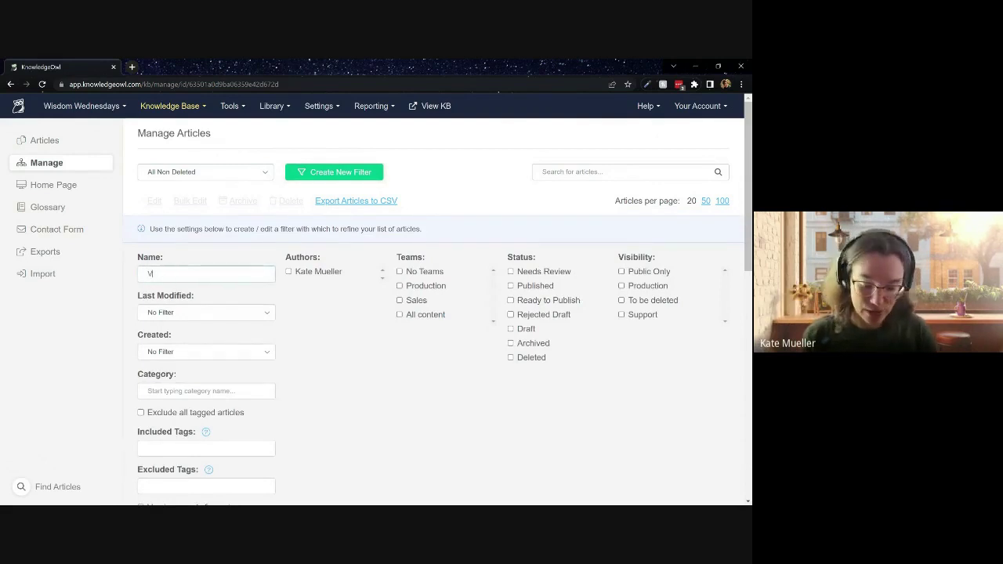
text(ersions ieady for review)
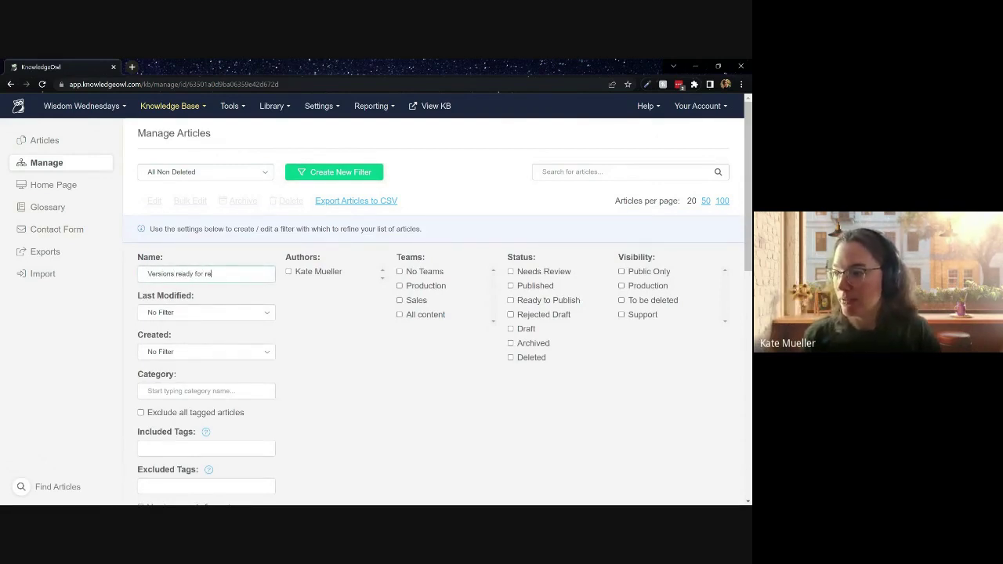
scroll(244, 365, down, 2)
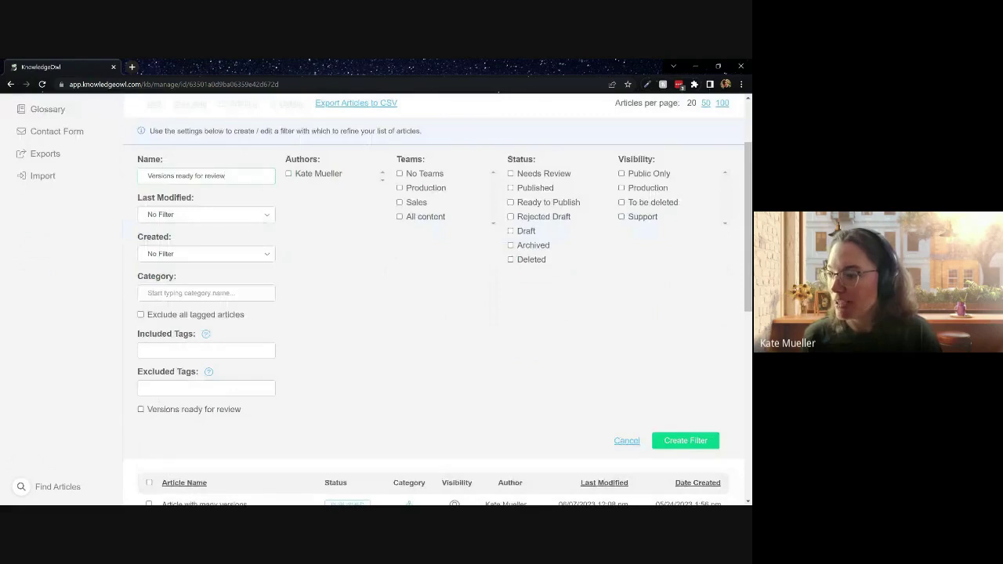
drag(241, 409, 141, 409)
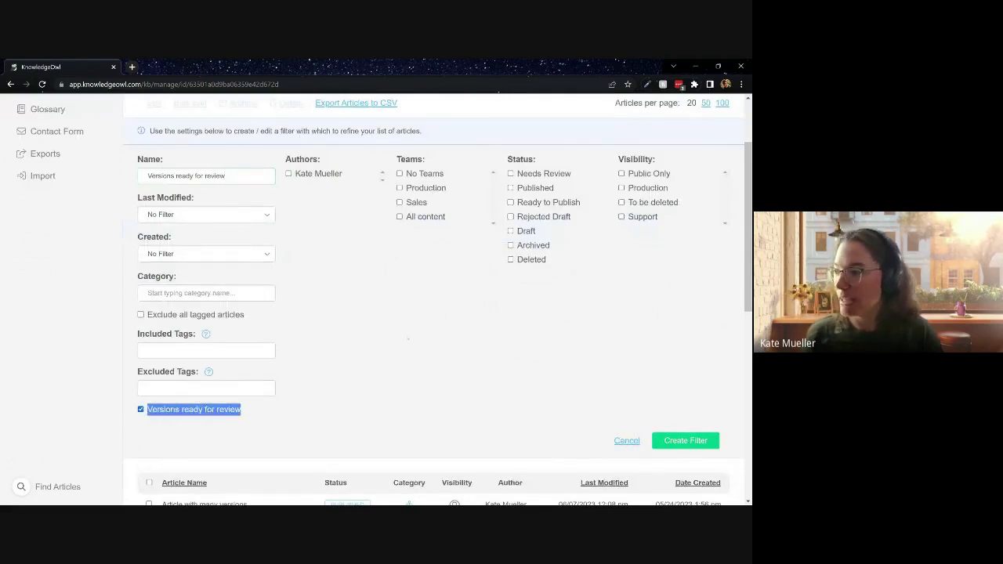
Include the Needs Review and Published statuses in the new filter and create it
scroll(432, 298, up, 2)
click(511, 272)
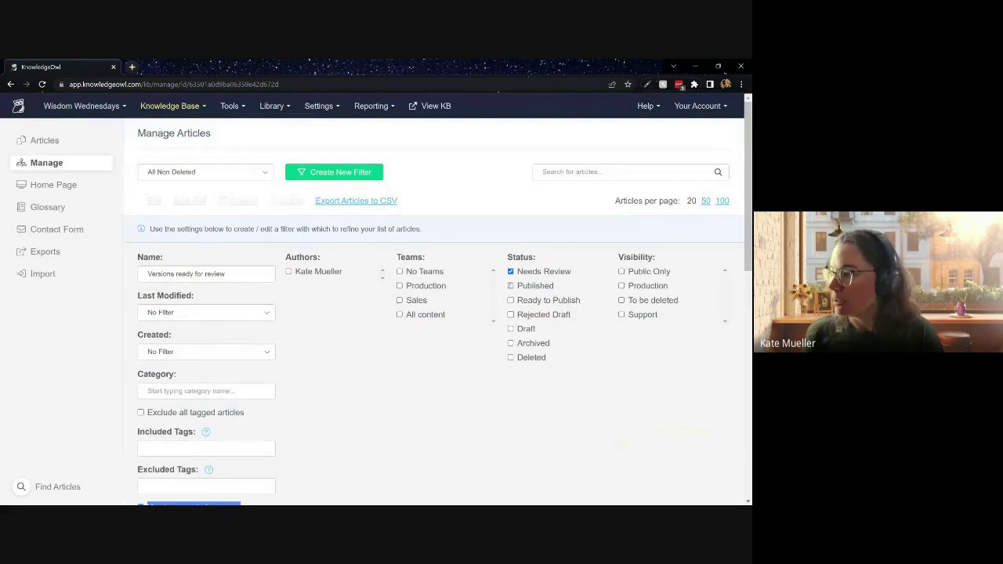
click(511, 286)
scroll(398, 372, down, 1)
scroll(399, 373, down, 4)
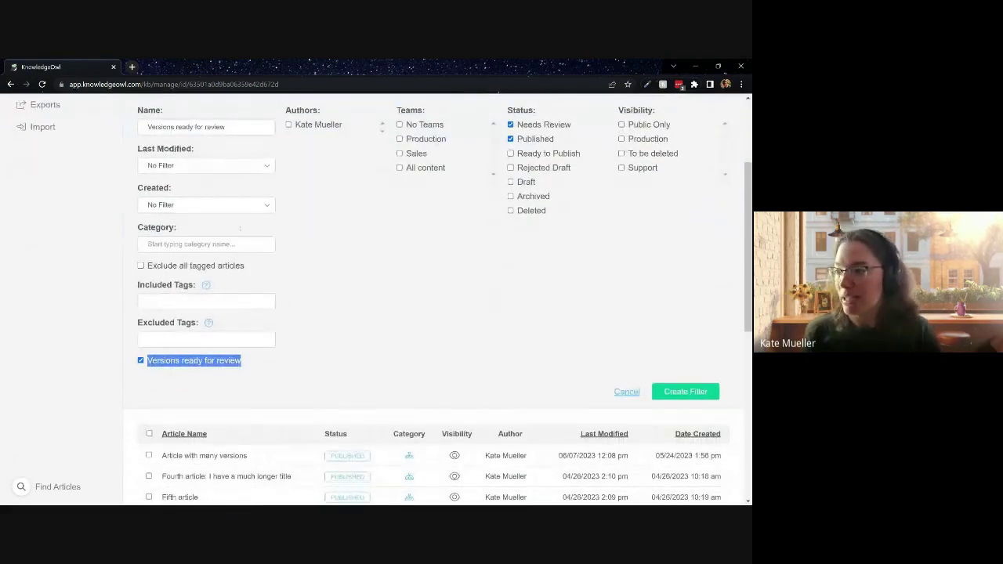
click(353, 248)
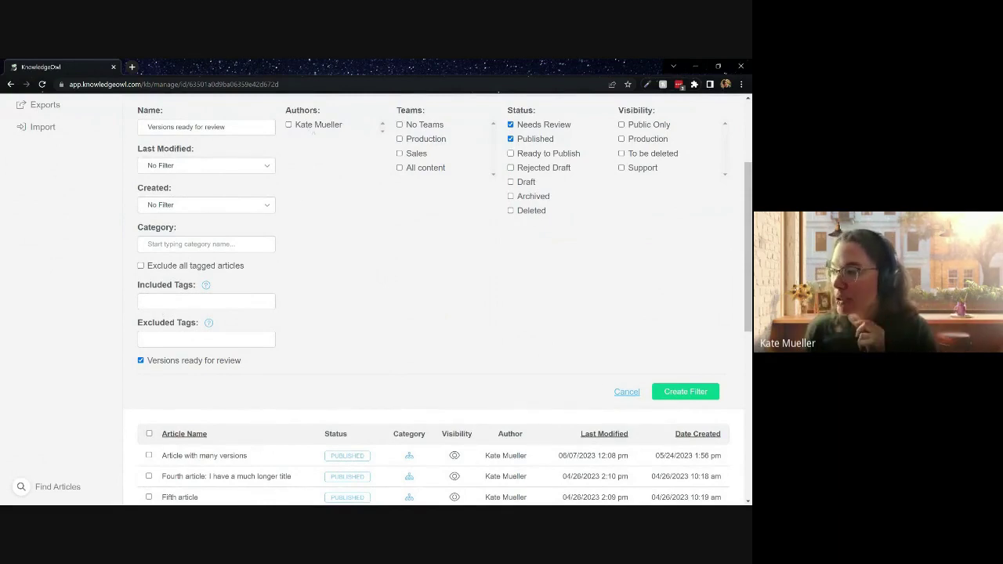
click(676, 395)
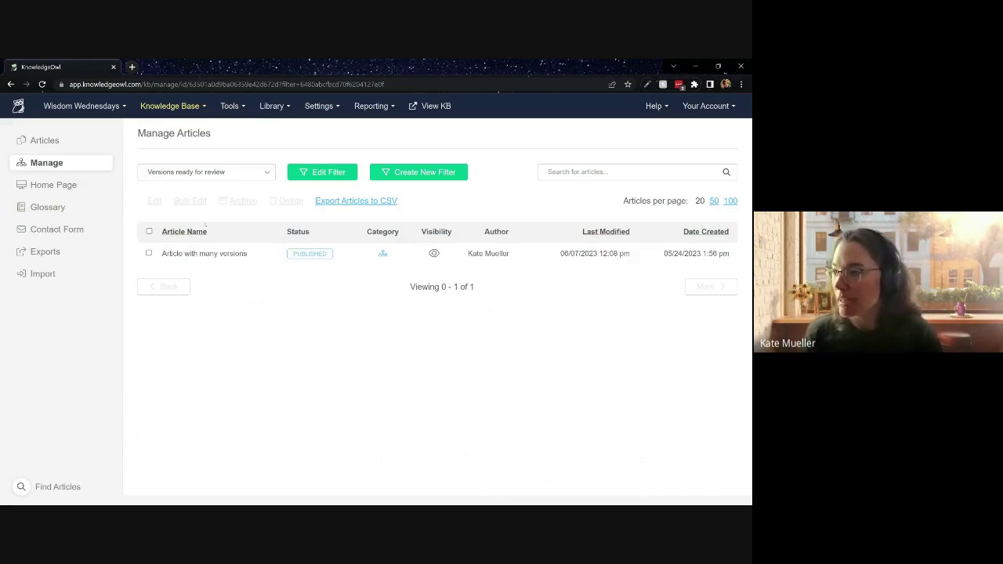
Open "Article with many versions" from the filtered list, view its ready-for-review version, and return to the list
click(205, 253)
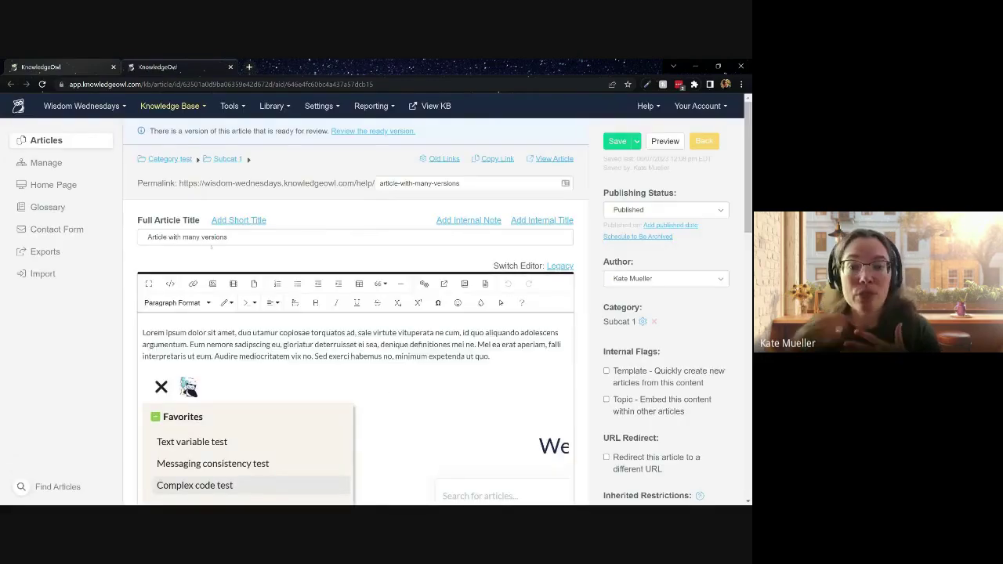
click(373, 131)
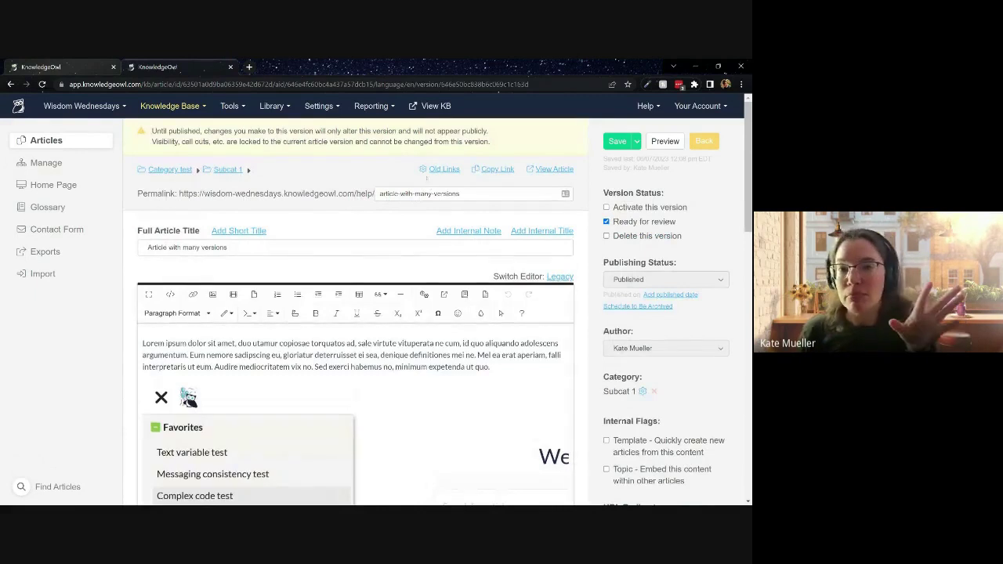
click(57, 66)
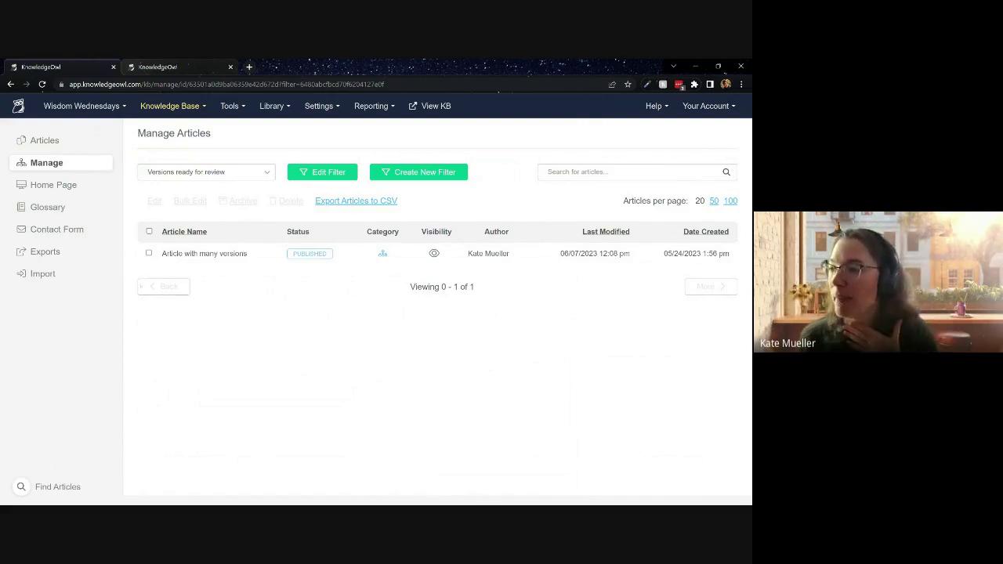
Bulk edit "Article with many versions" to activate the next version marked ready for review, with the Updated call out
click(149, 253)
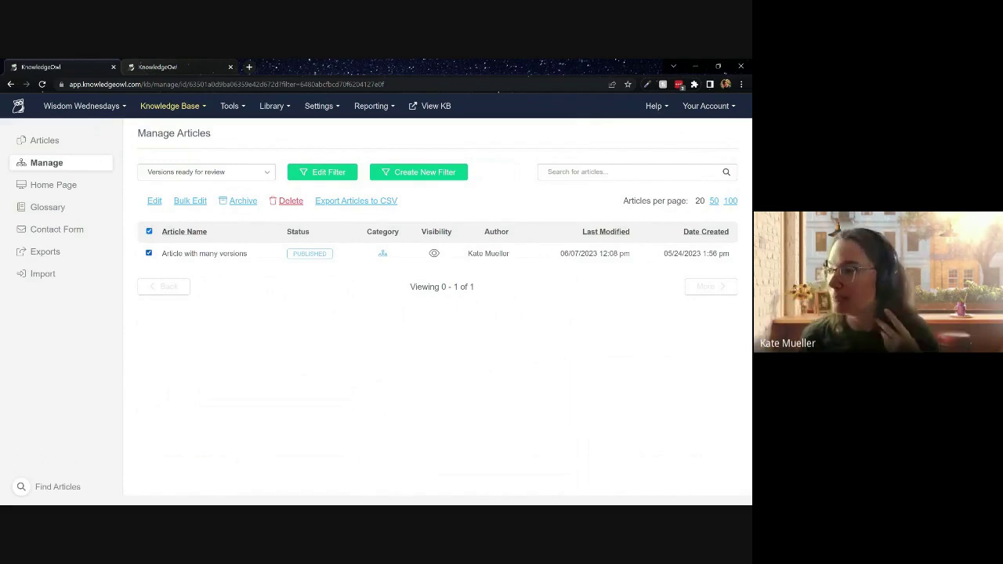
click(190, 201)
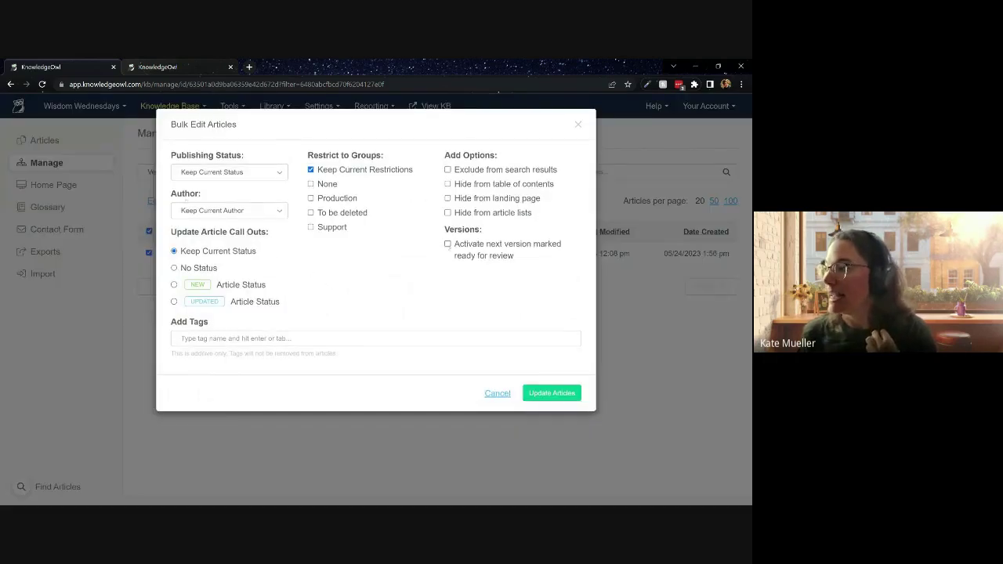
click(447, 244)
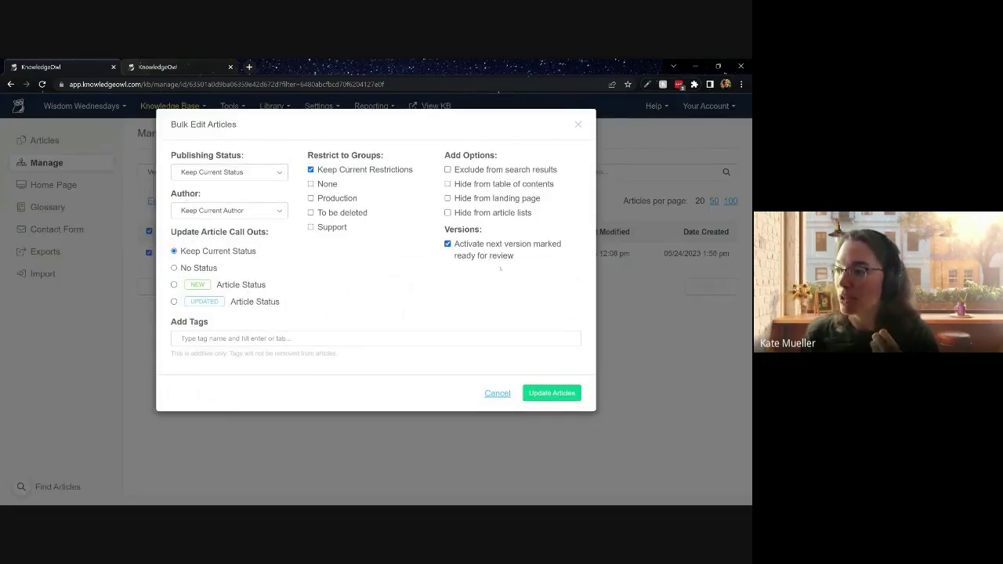
click(174, 302)
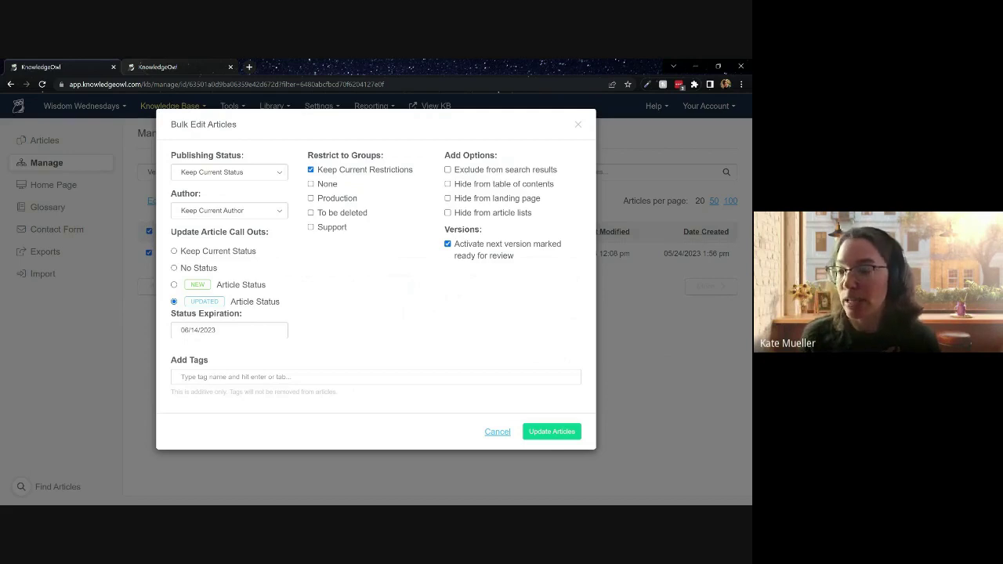
click(566, 427)
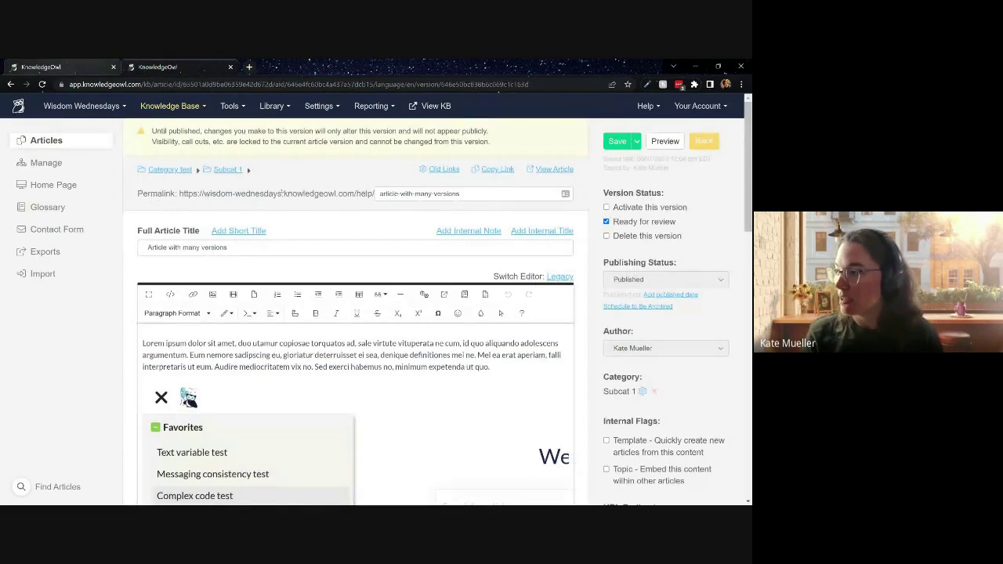
Return to the active version of "Article with many versions" and examine its call outs and version list
scroll(281, 192, down, 15)
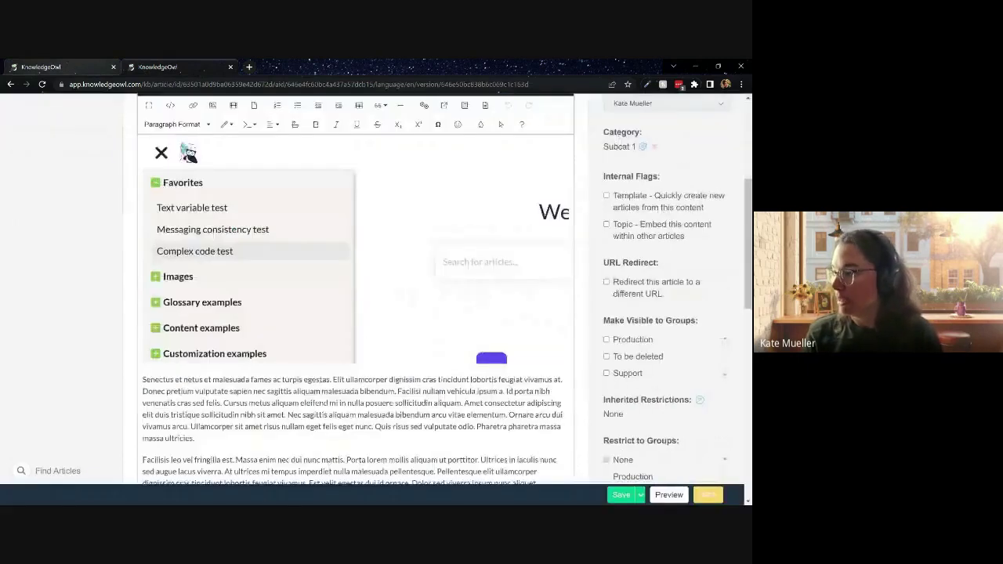
scroll(659, 109, up, 5)
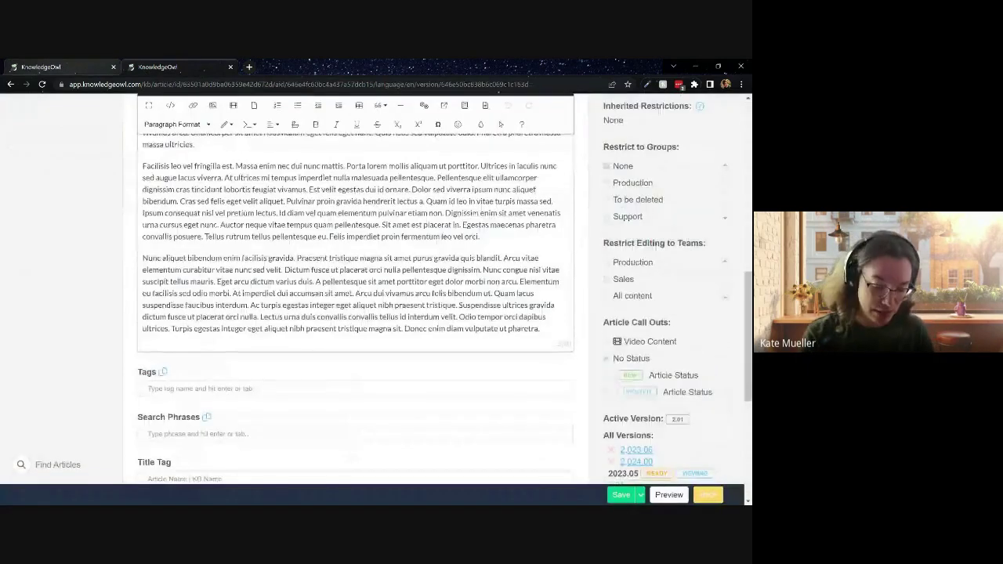
click(11, 84)
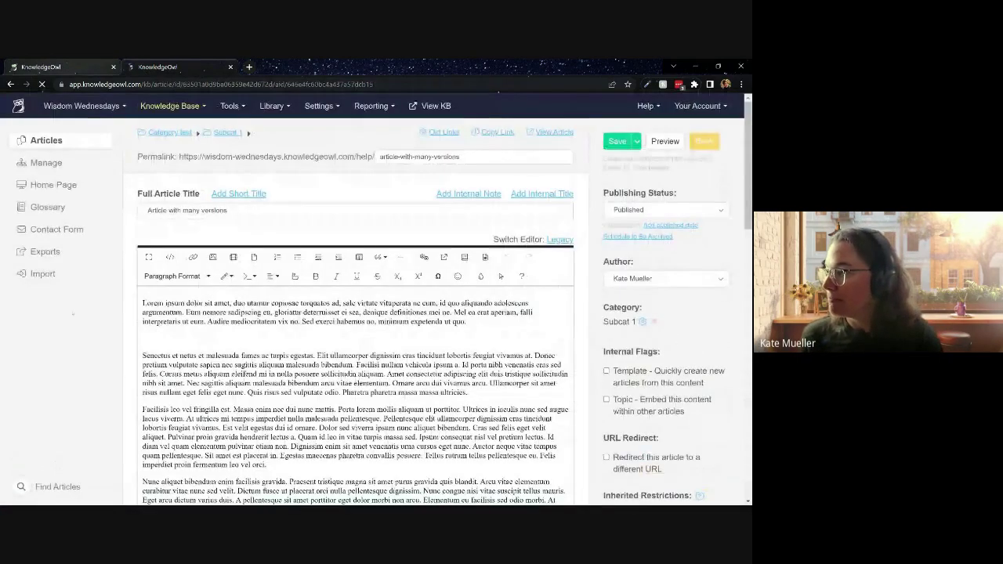
scroll(631, 240, down, 12)
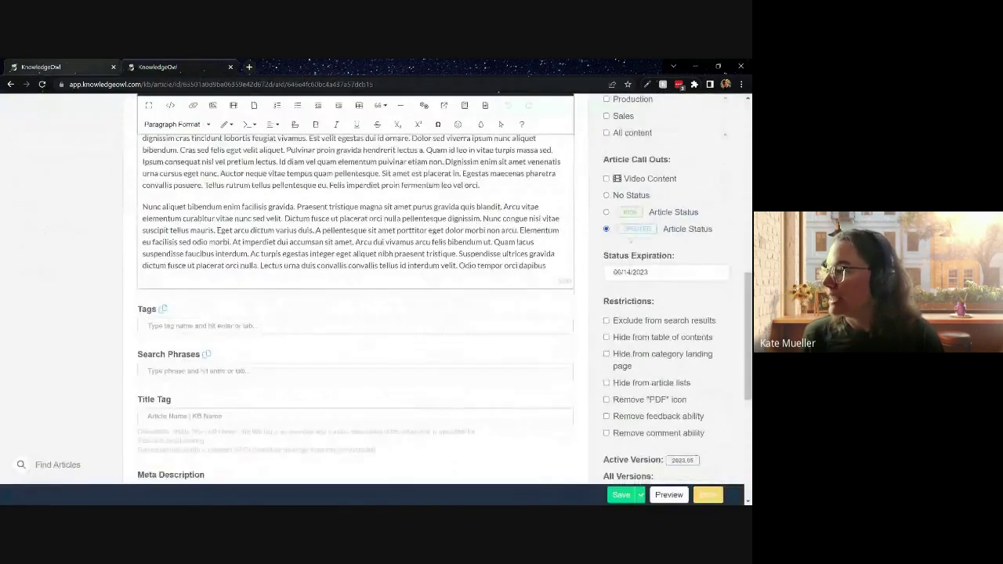
scroll(630, 240, down, 3)
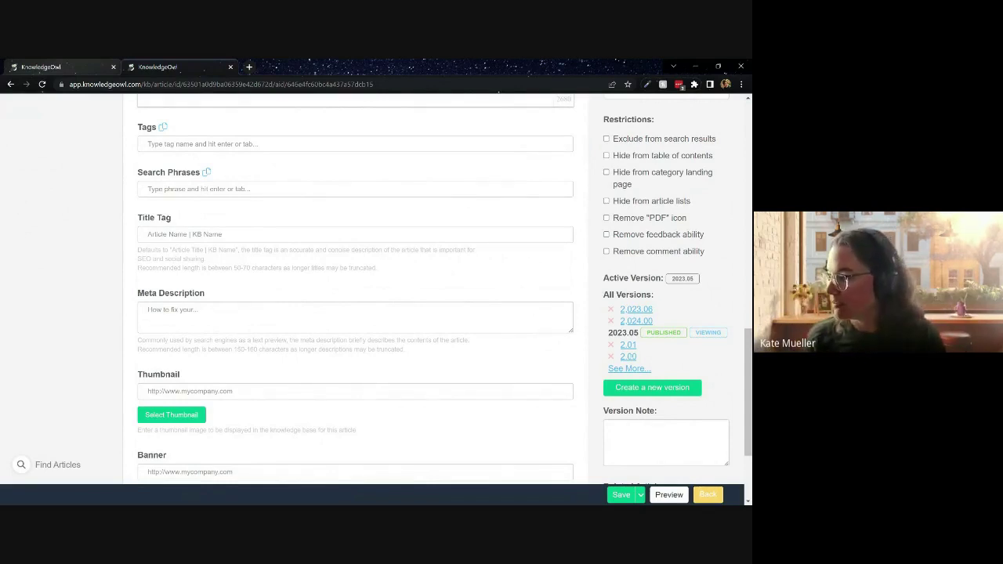
Open version 2.00 of the article and save it as the active version
click(630, 357)
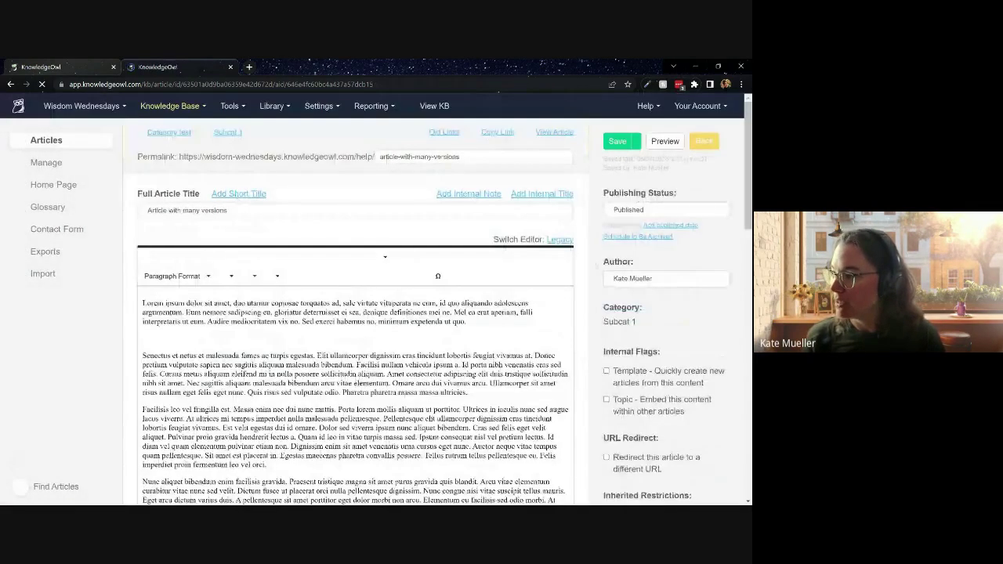
scroll(355, 313, down, 10)
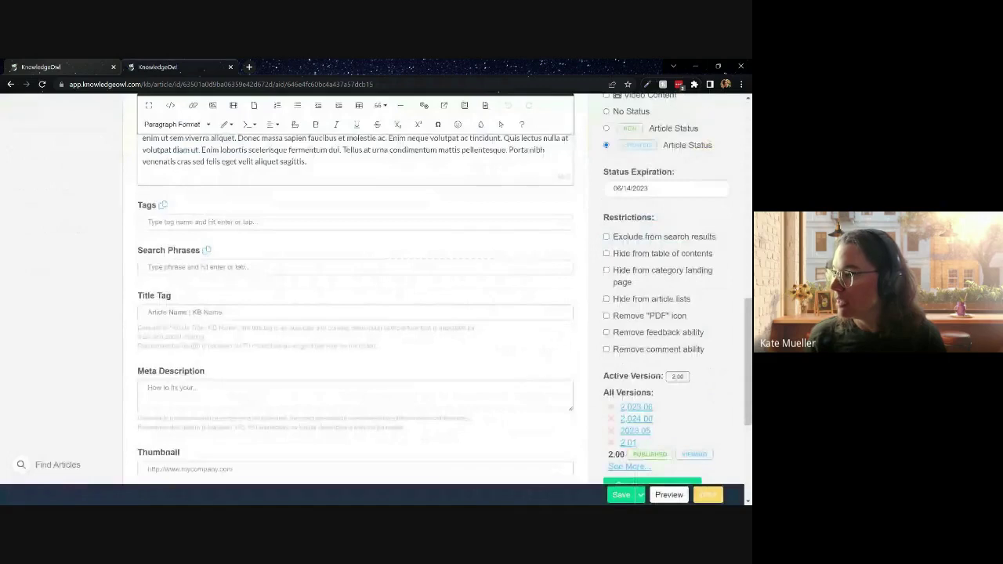
scroll(355, 314, down, 1)
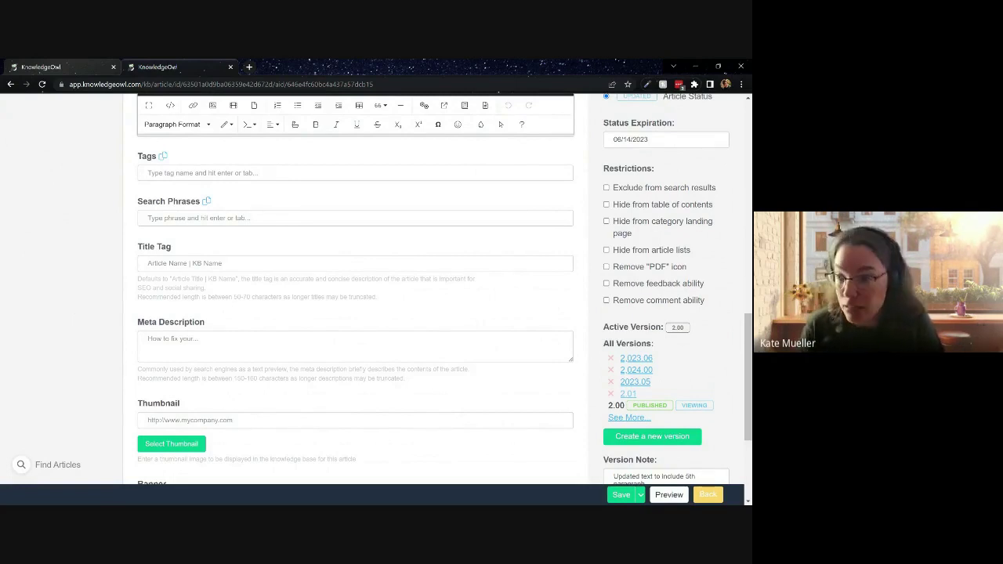
Open version 2.01 of the article, mark it ready for review, and save it
click(634, 395)
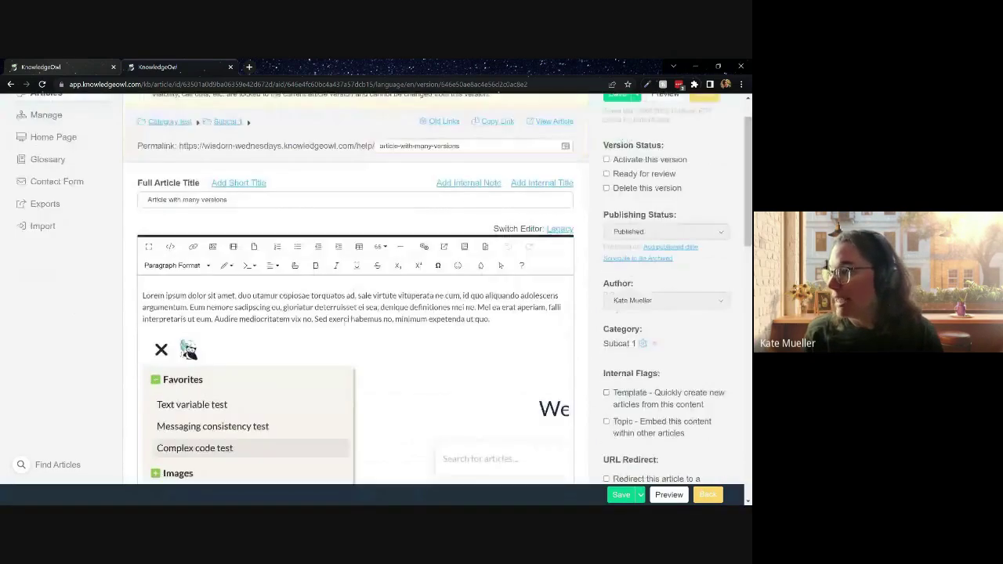
click(606, 220)
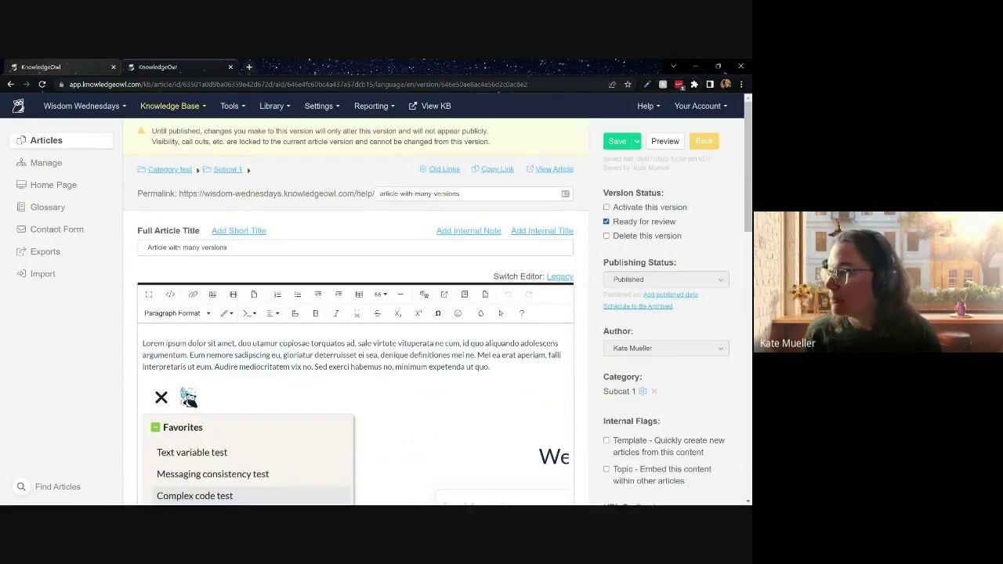
click(617, 141)
Compare the group visibility options of version 2.01 with those of active version 2.00, and reopen version 2.01
scroll(355, 297, down, 3)
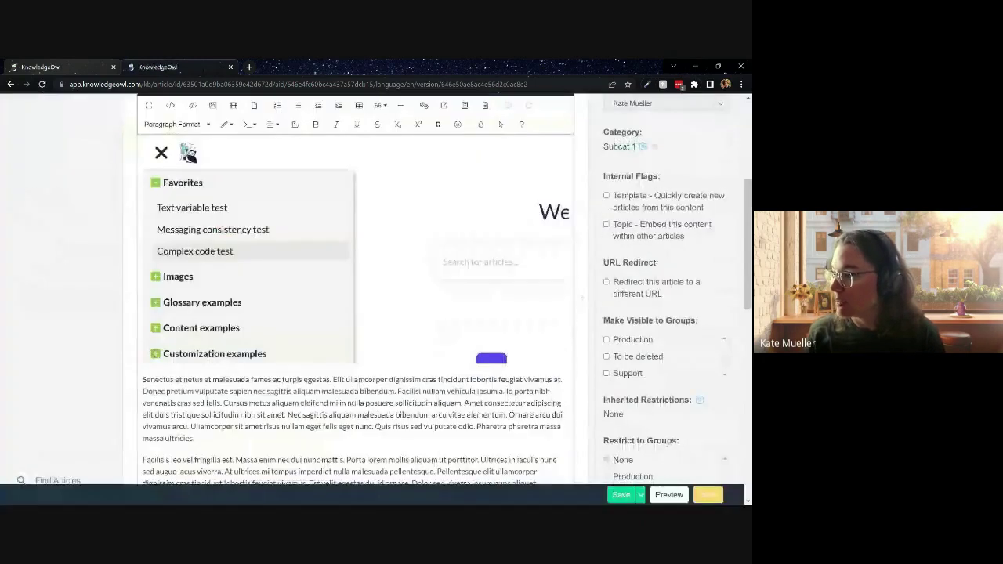
scroll(356, 298, down, 2)
drag(602, 223, 725, 217)
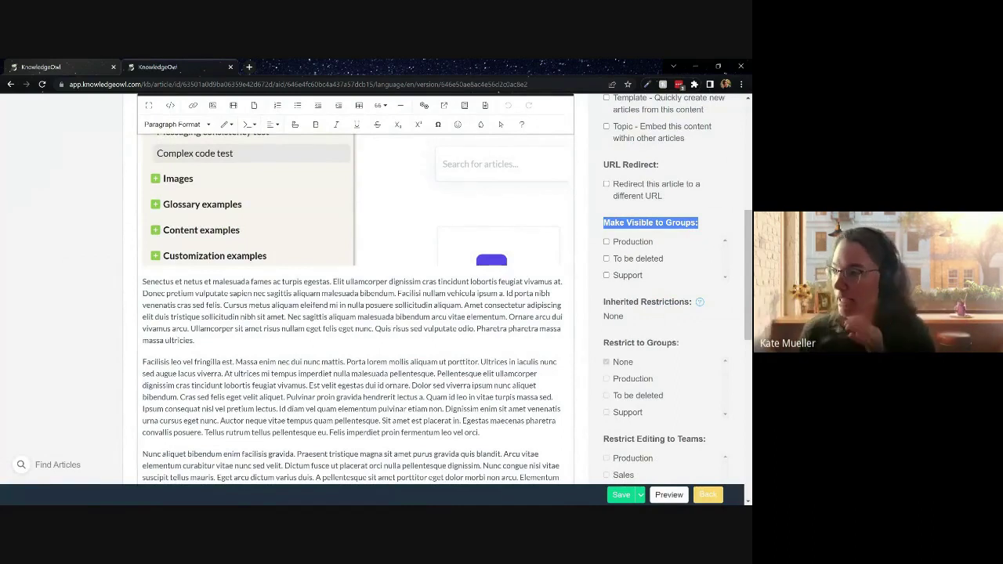
scroll(438, 290, down, 10)
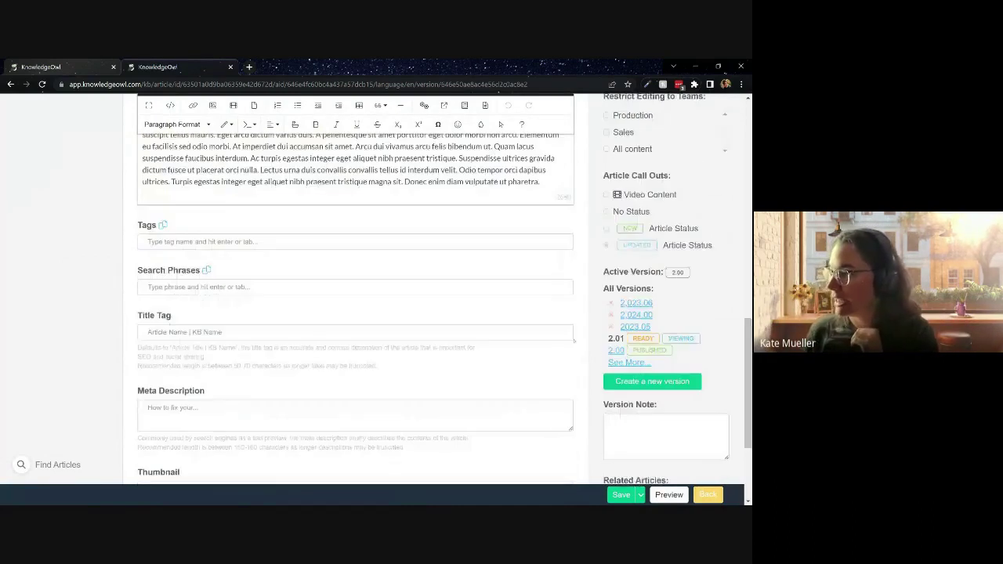
scroll(352, 290, down, 2)
key(alt+Left)
scroll(352, 290, down, 5)
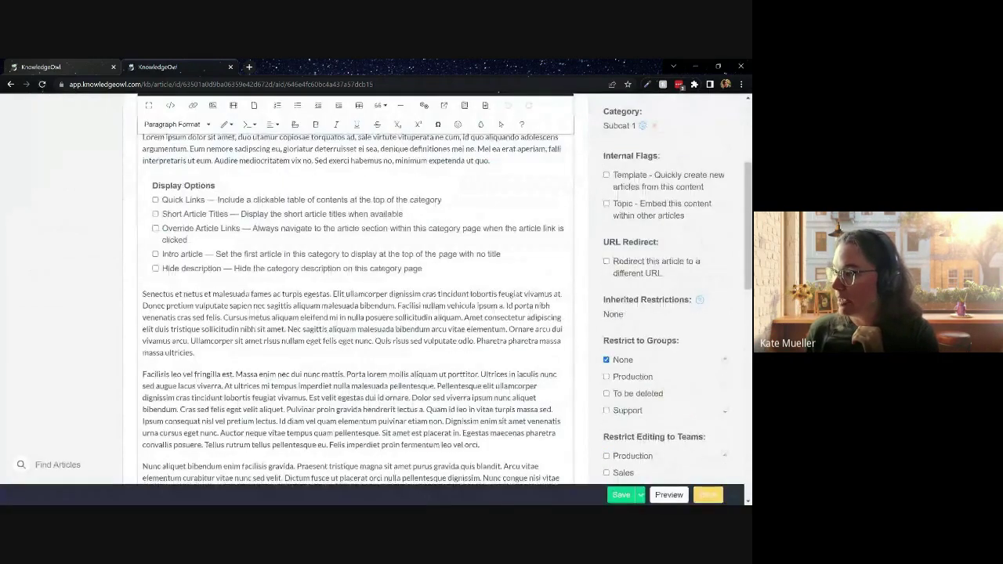
scroll(353, 290, down, 10)
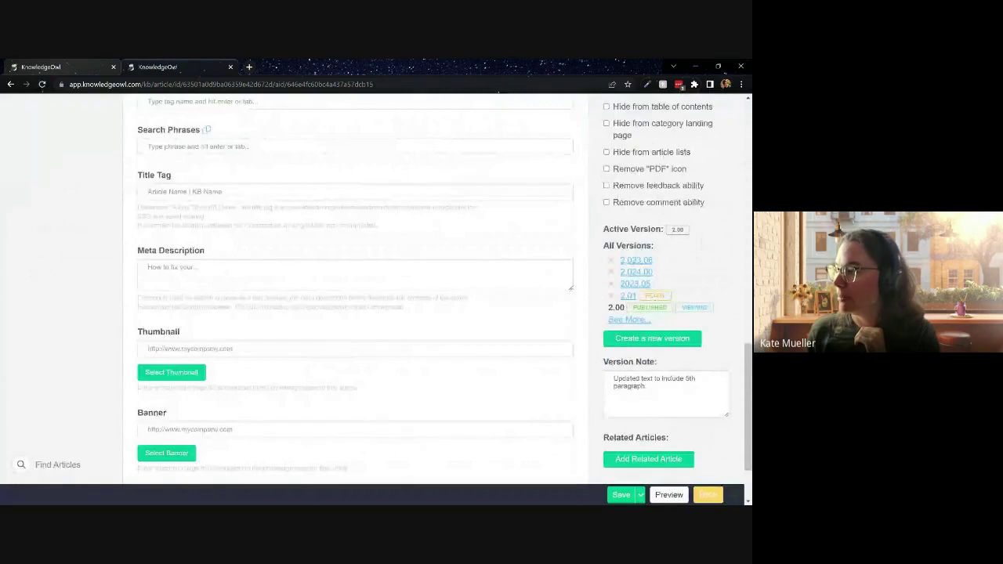
scroll(353, 313, down, 4)
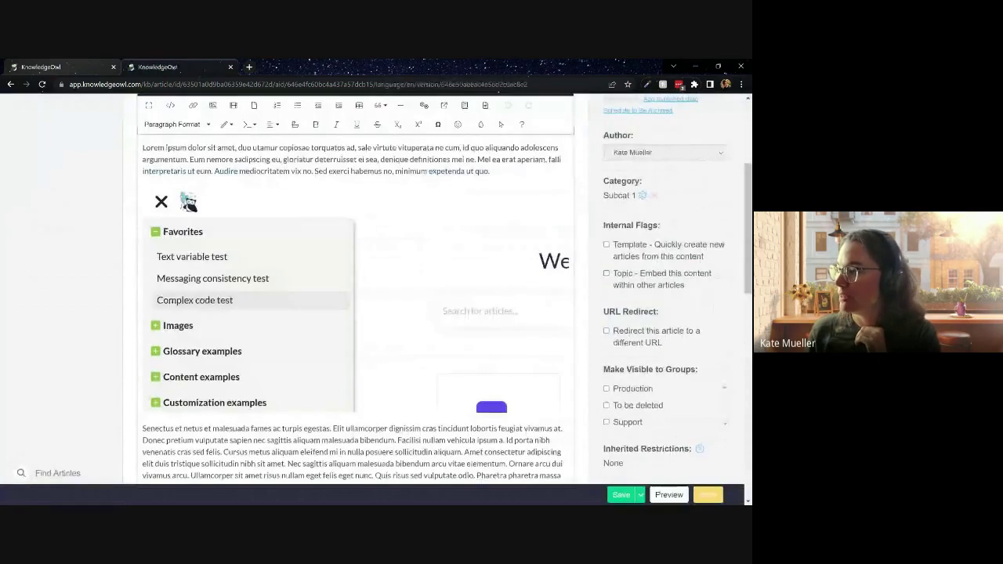
Make version 2.01 visible to the Production and Support groups and save the version
triple_click(651, 271)
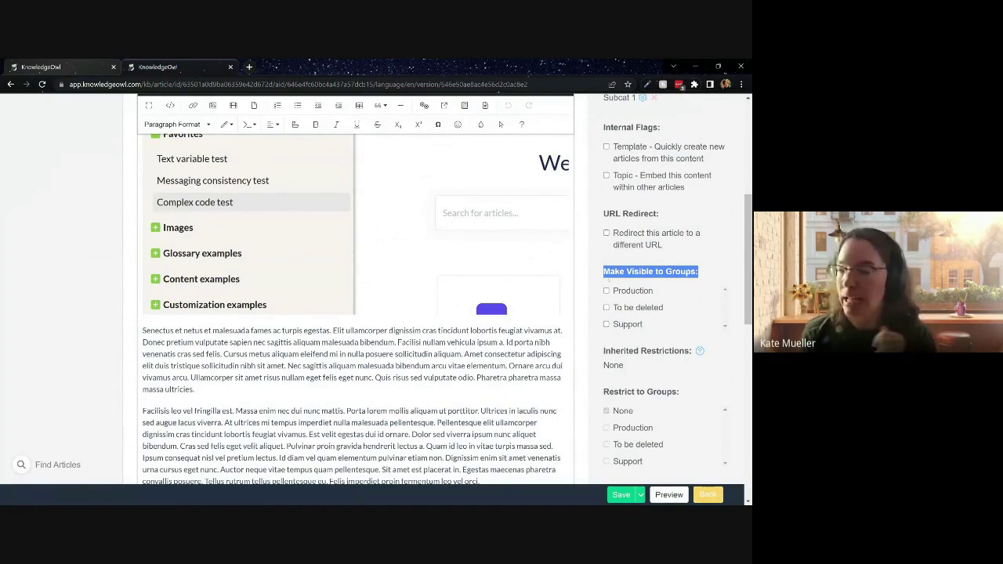
click(606, 290)
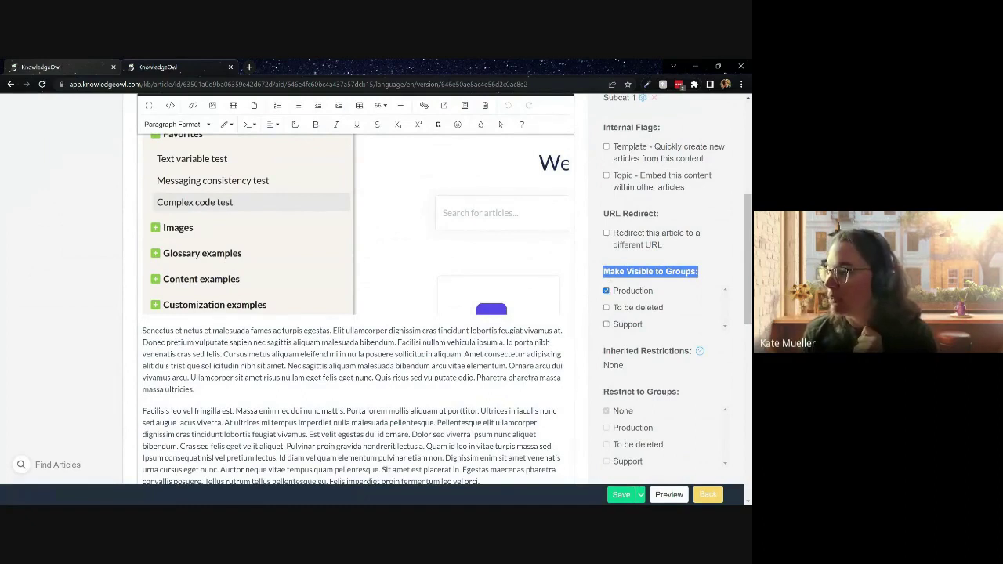
click(605, 323)
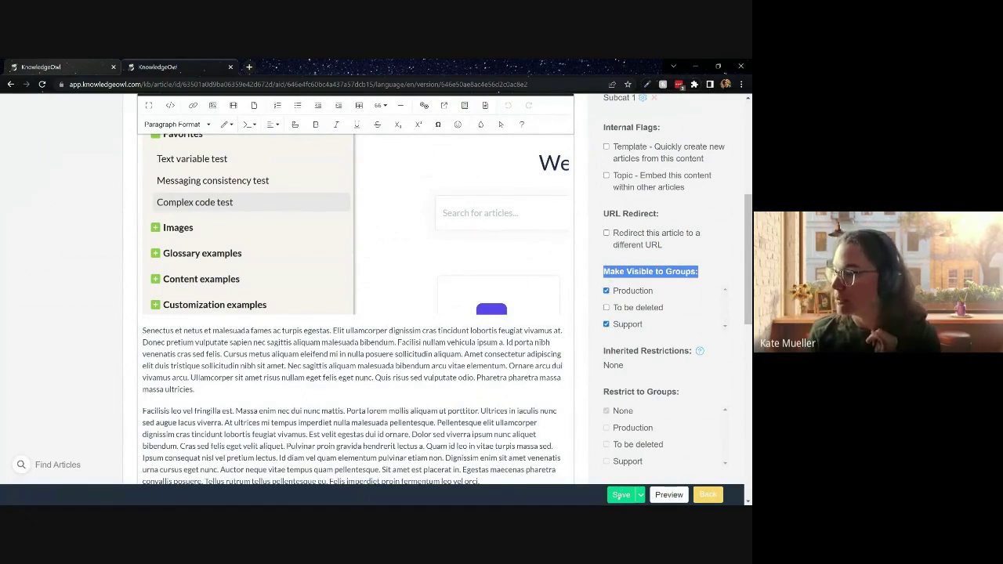
click(621, 494)
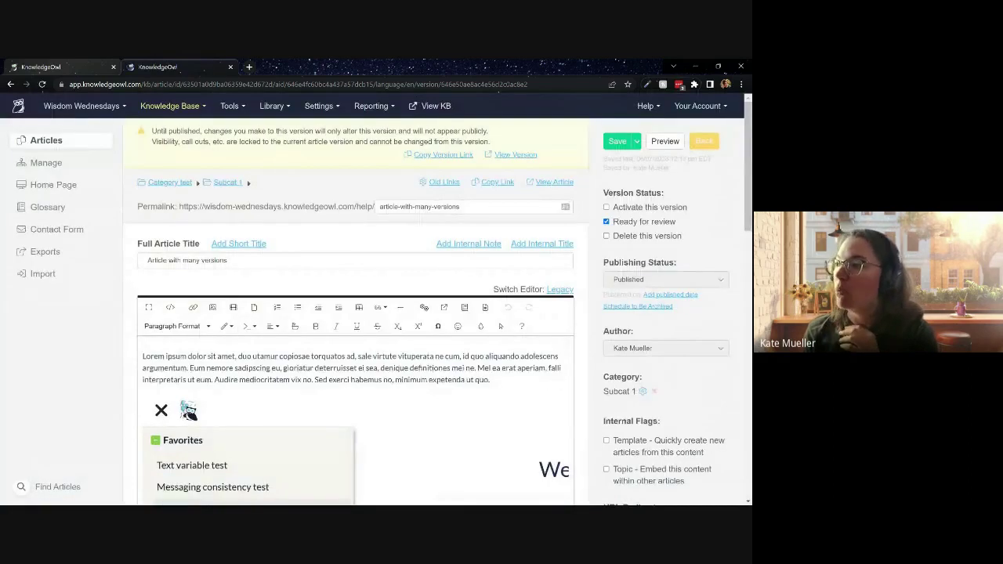
Read the unpublished-version notice, view version 2.01 in the knowledge base, and examine the version suffix in its URL
drag(152, 131, 490, 142)
click(265, 155)
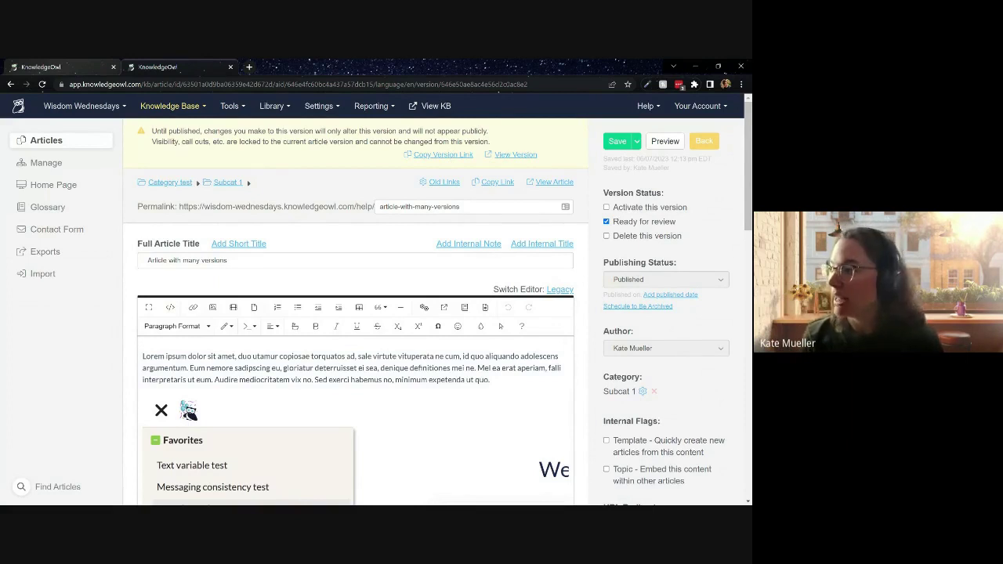
click(514, 155)
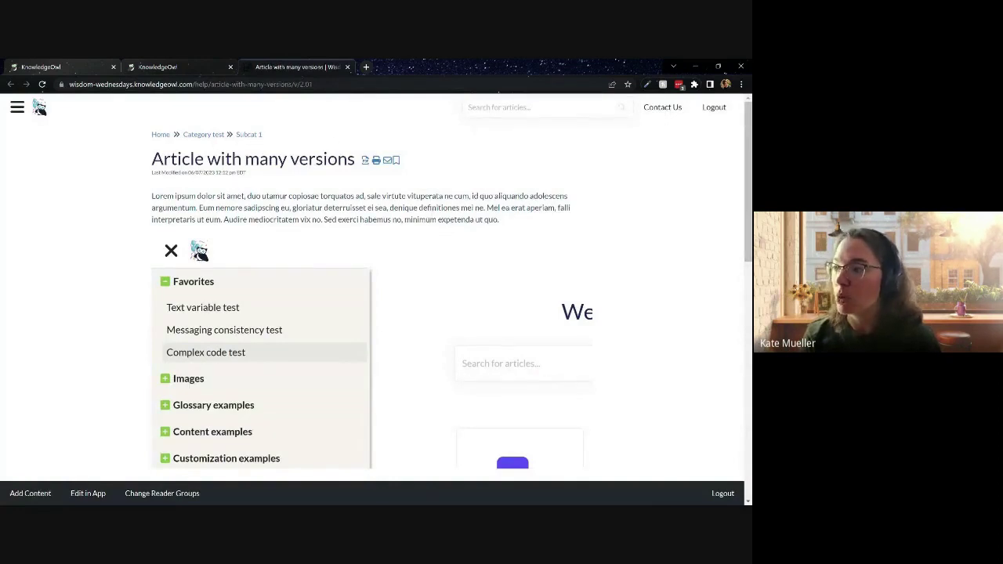
drag(315, 84, 54, 88)
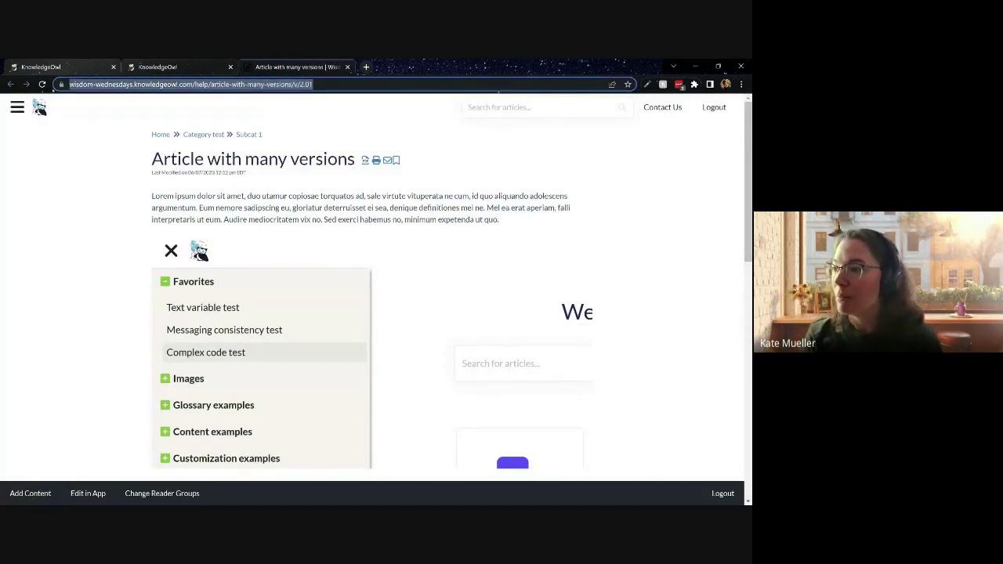
click(232, 84)
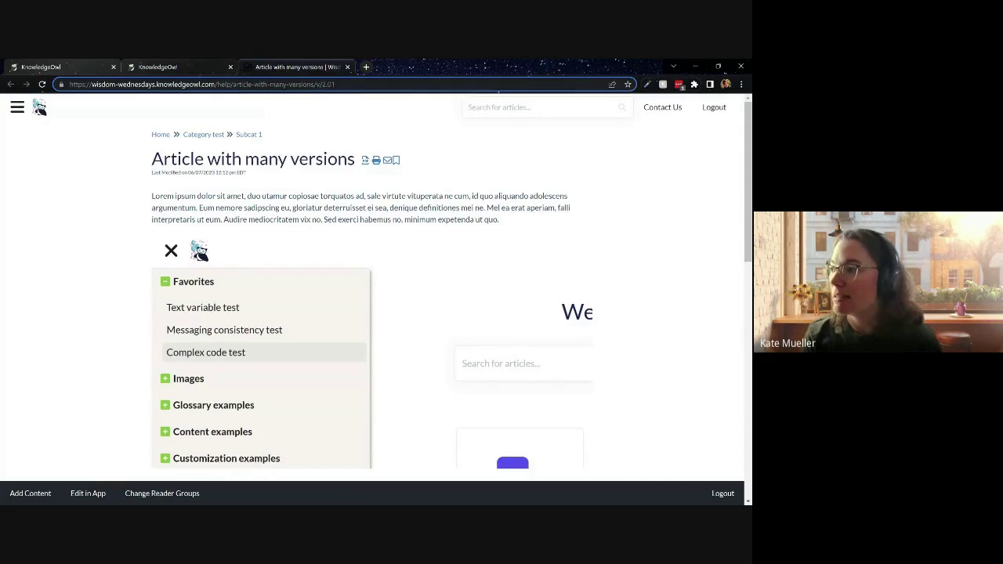
drag(233, 83, 335, 84)
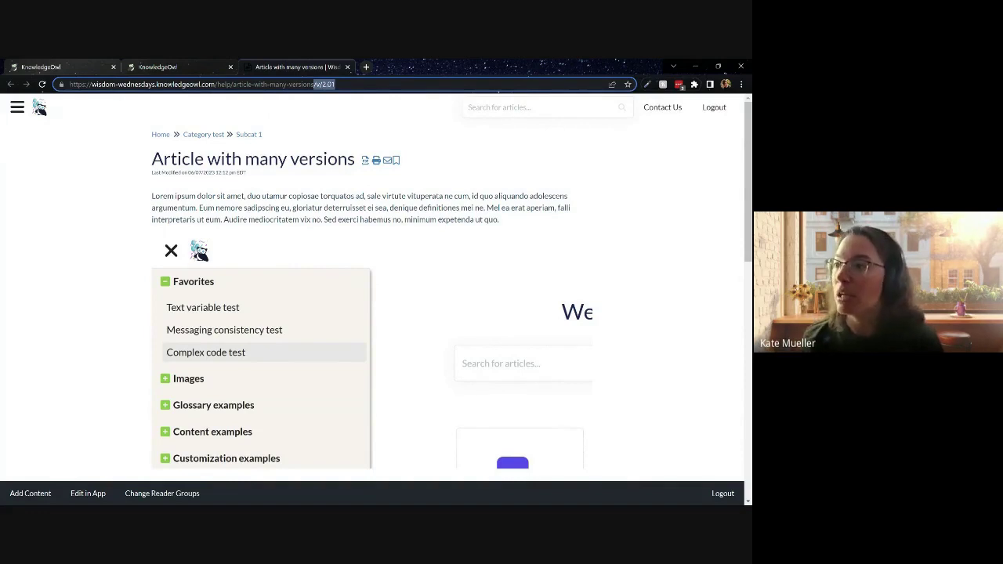
Show the table of contents and remove all reader groups from the current reader view
click(17, 107)
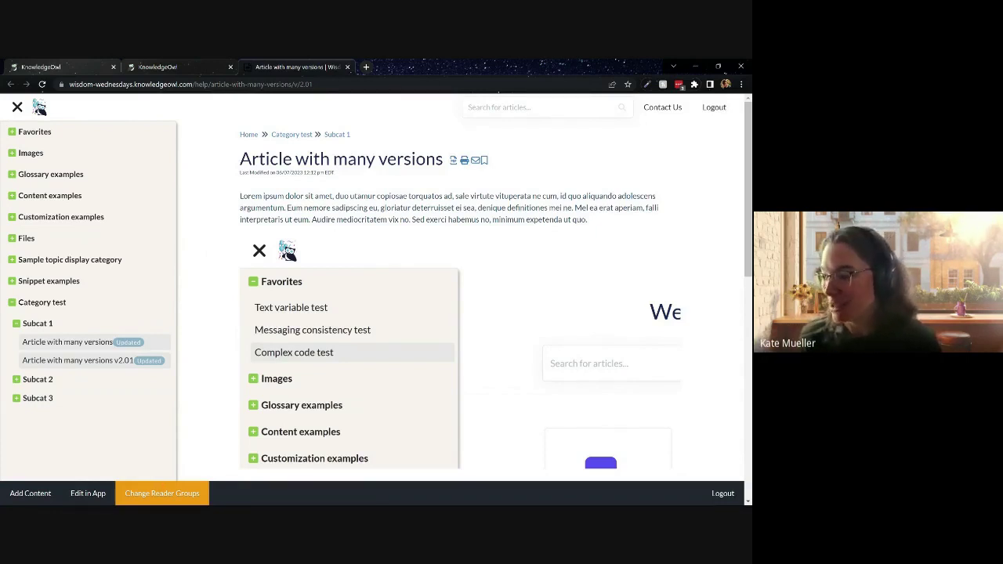
click(161, 493)
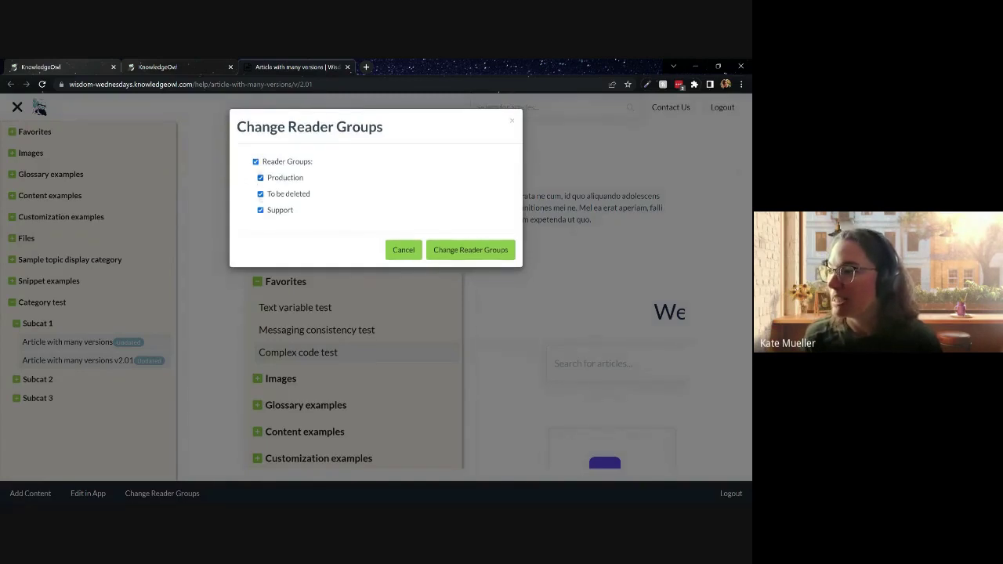
click(256, 162)
click(470, 250)
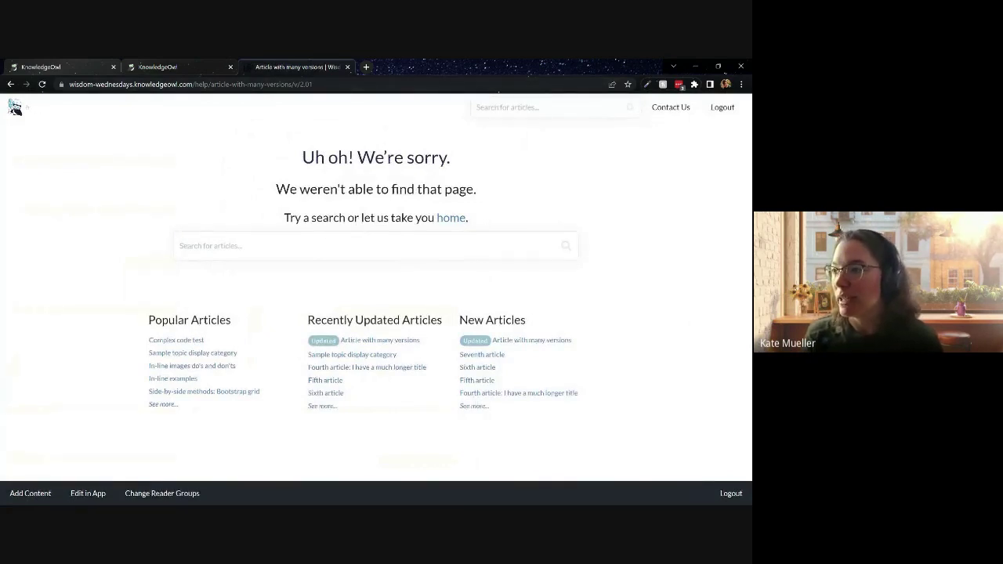
Go to the knowledge base home page and expand Category test and Subcat 1 to check which article versions are listed
click(15, 108)
click(16, 107)
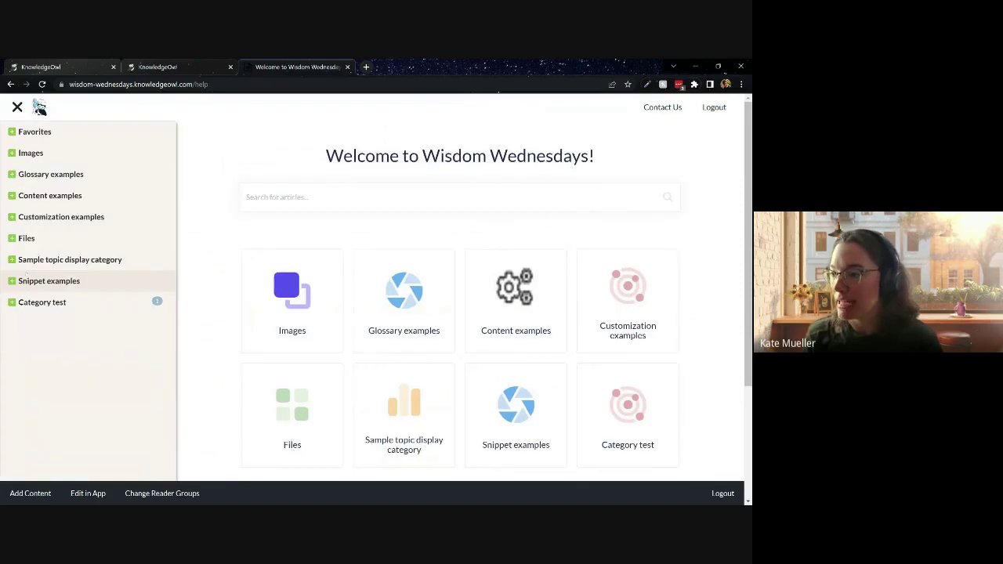
click(12, 302)
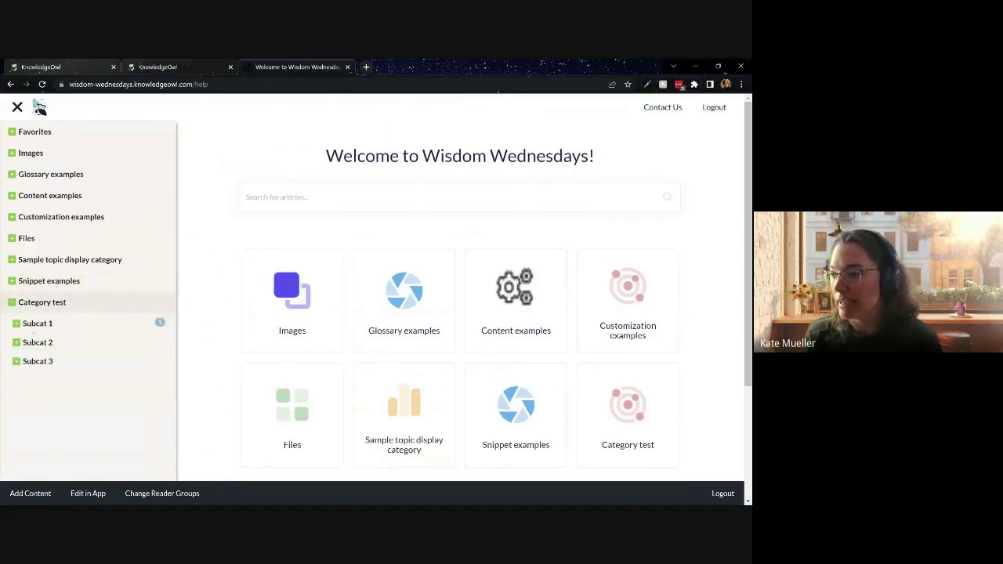
click(17, 322)
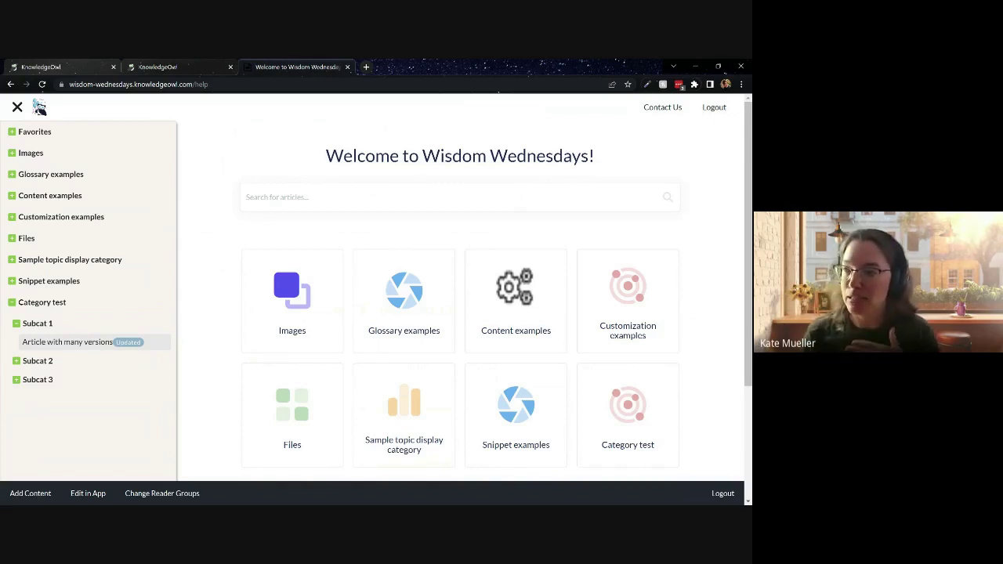
Back in the version editor, remove the Production and Support group visibility from version 2.01 and save it as the active version
click(206, 63)
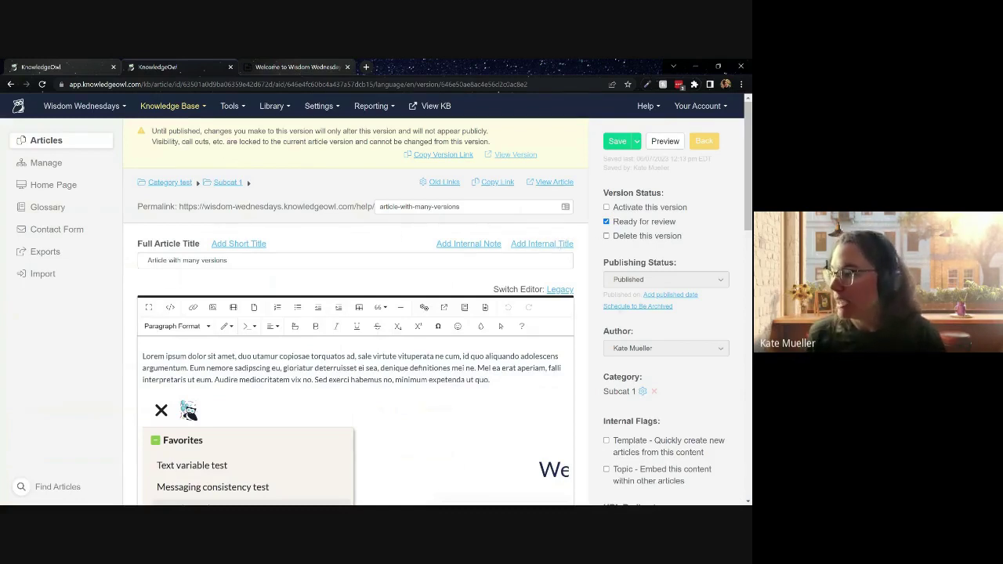
scroll(355, 313, down, 2)
click(606, 438)
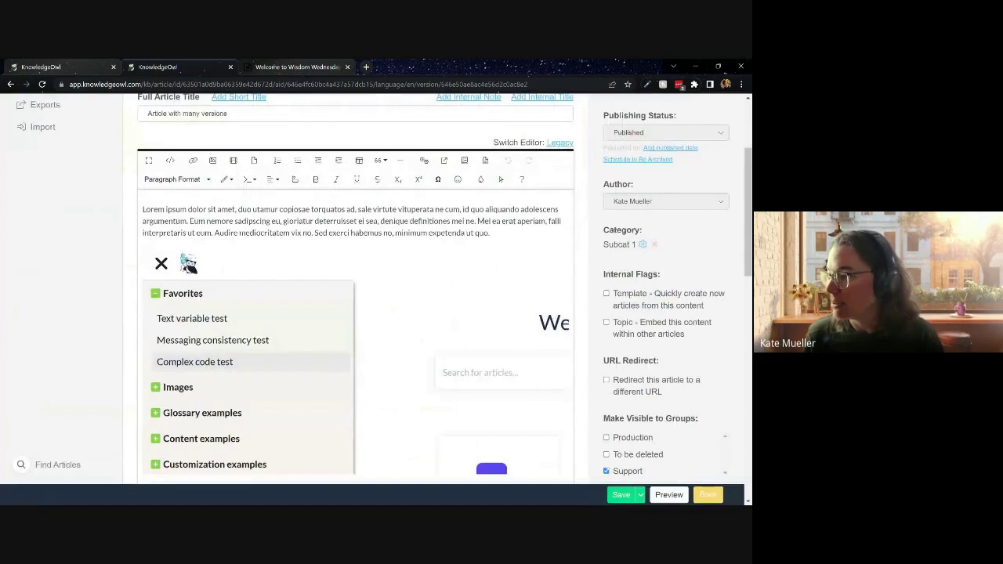
click(607, 471)
click(621, 495)
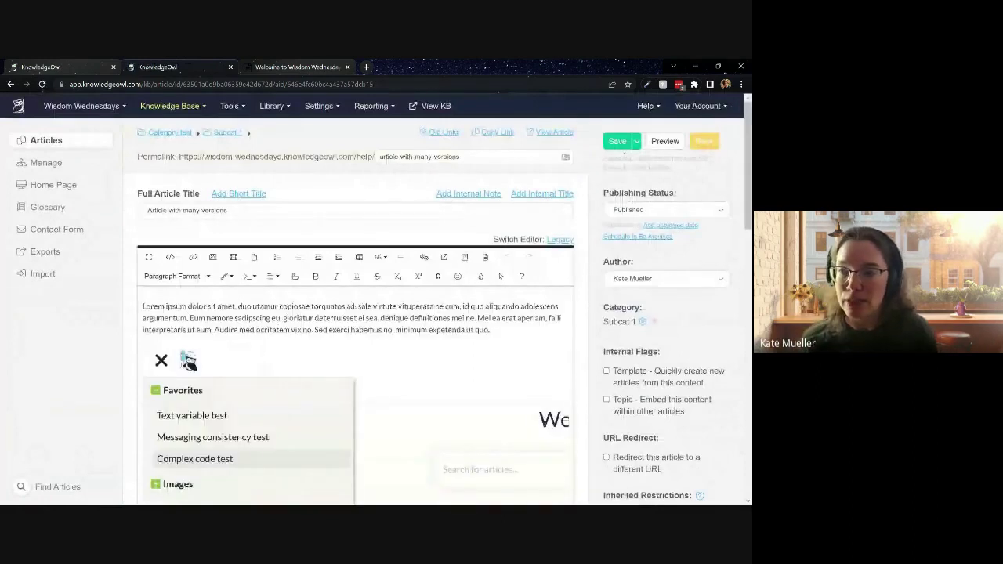
scroll(521, 275, down, 5)
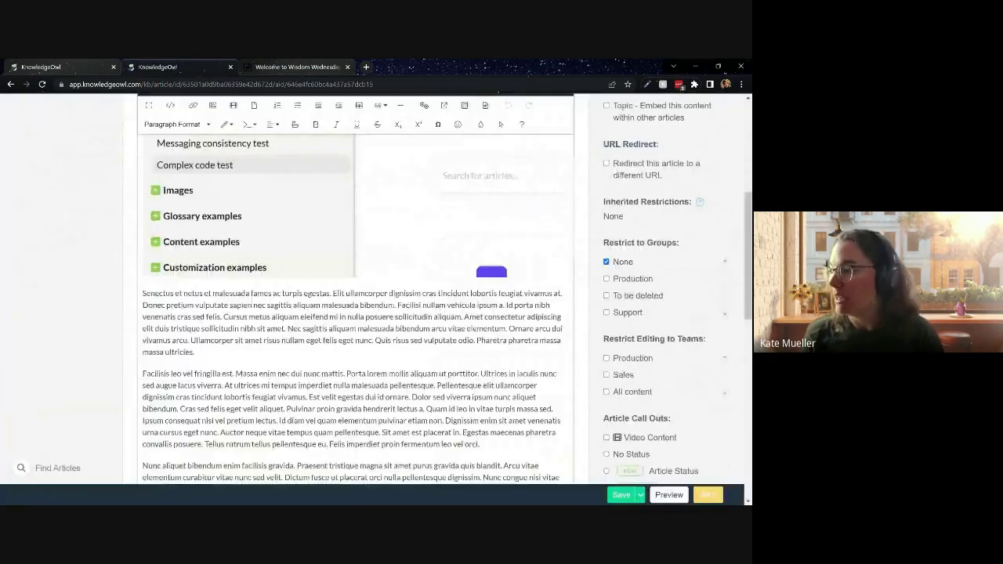